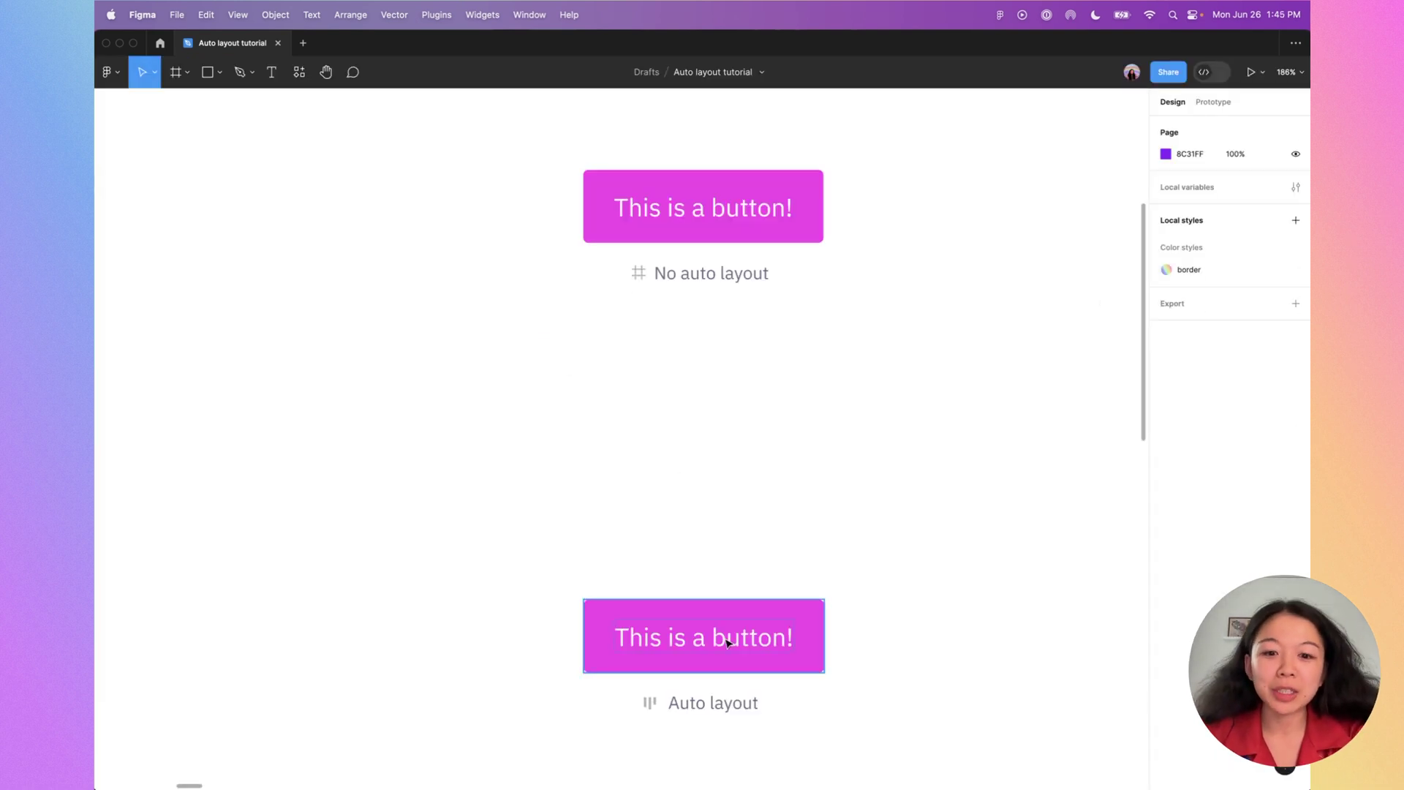
- Relabel the upper pink button 'Submit a response!'
left_click(708, 214)
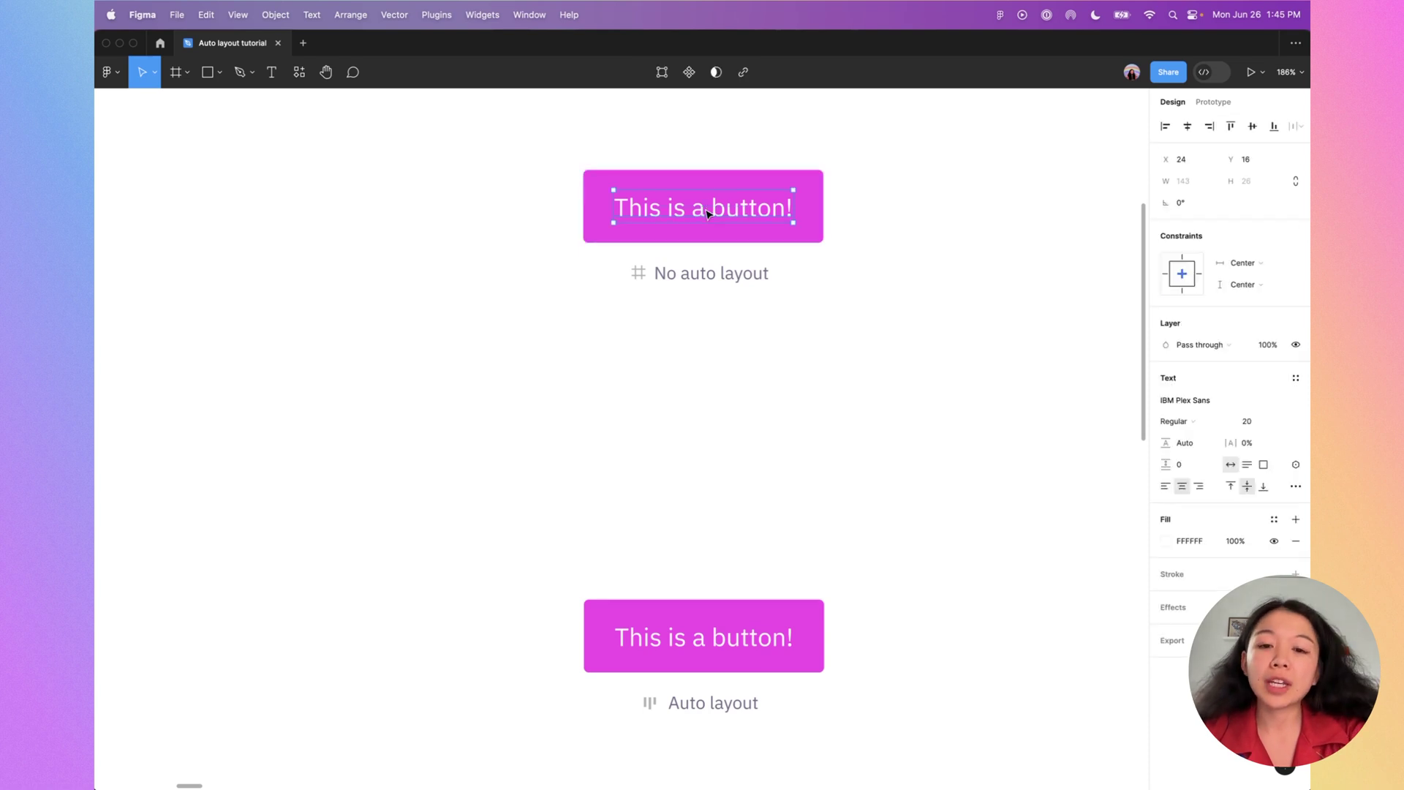
double_click(705, 211)
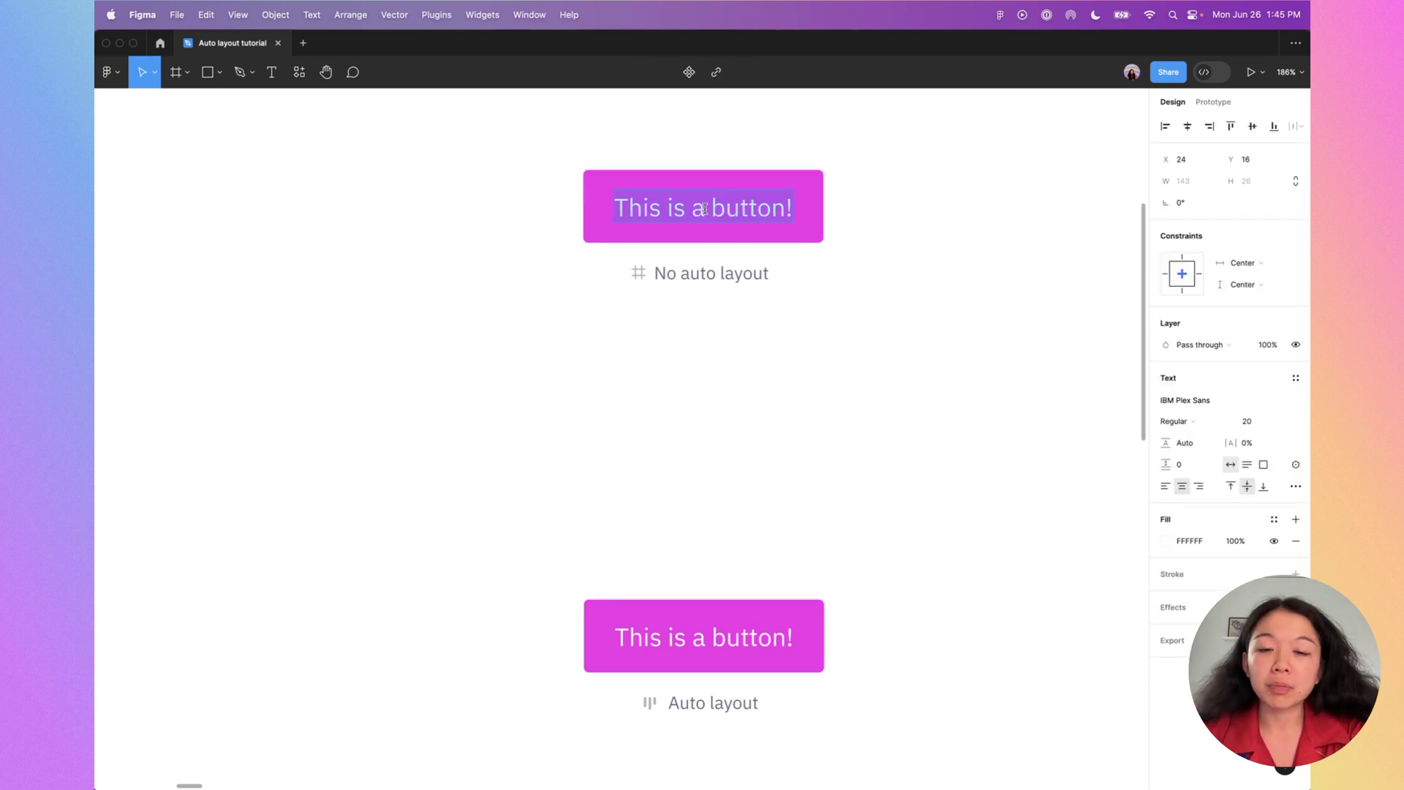
type("Submit a response!")
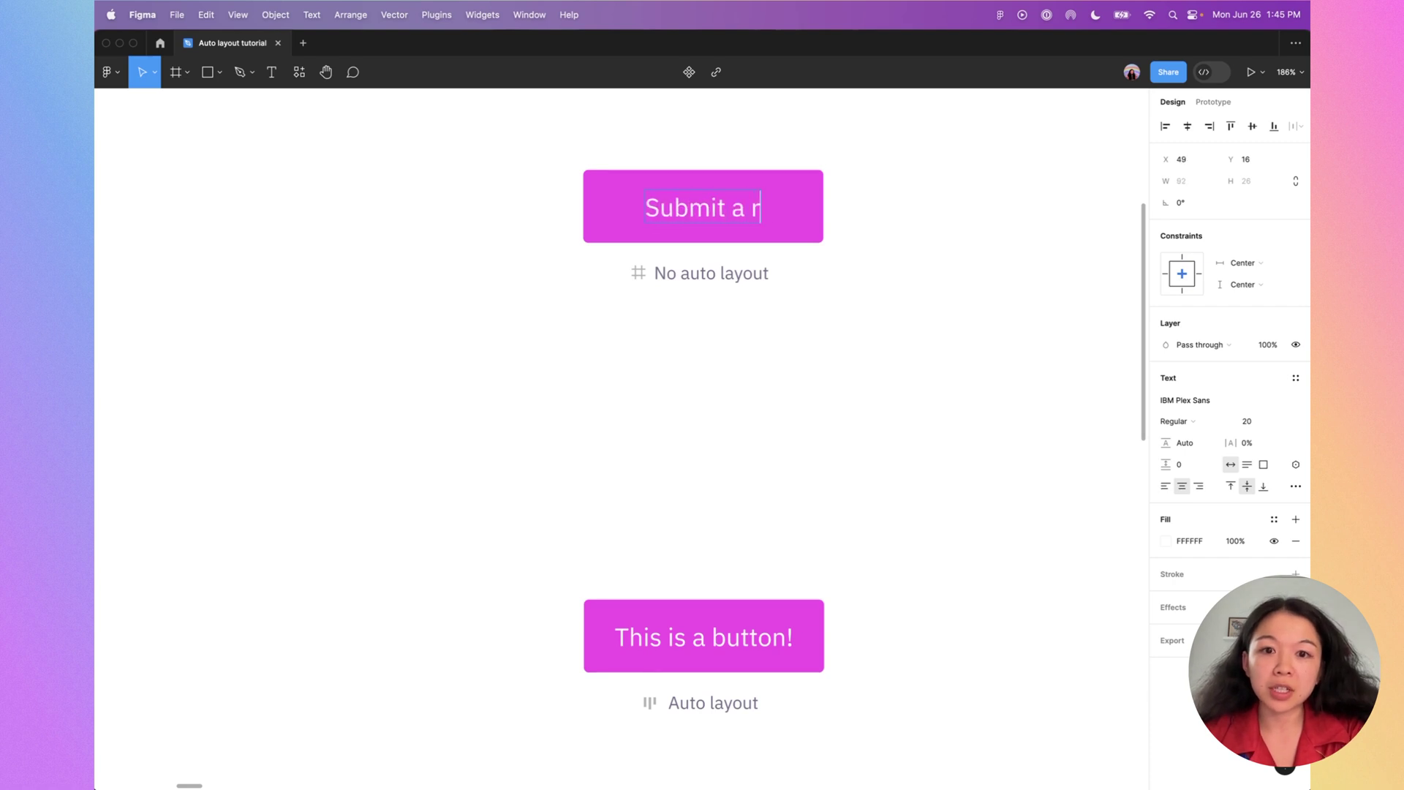
left_click(669, 363)
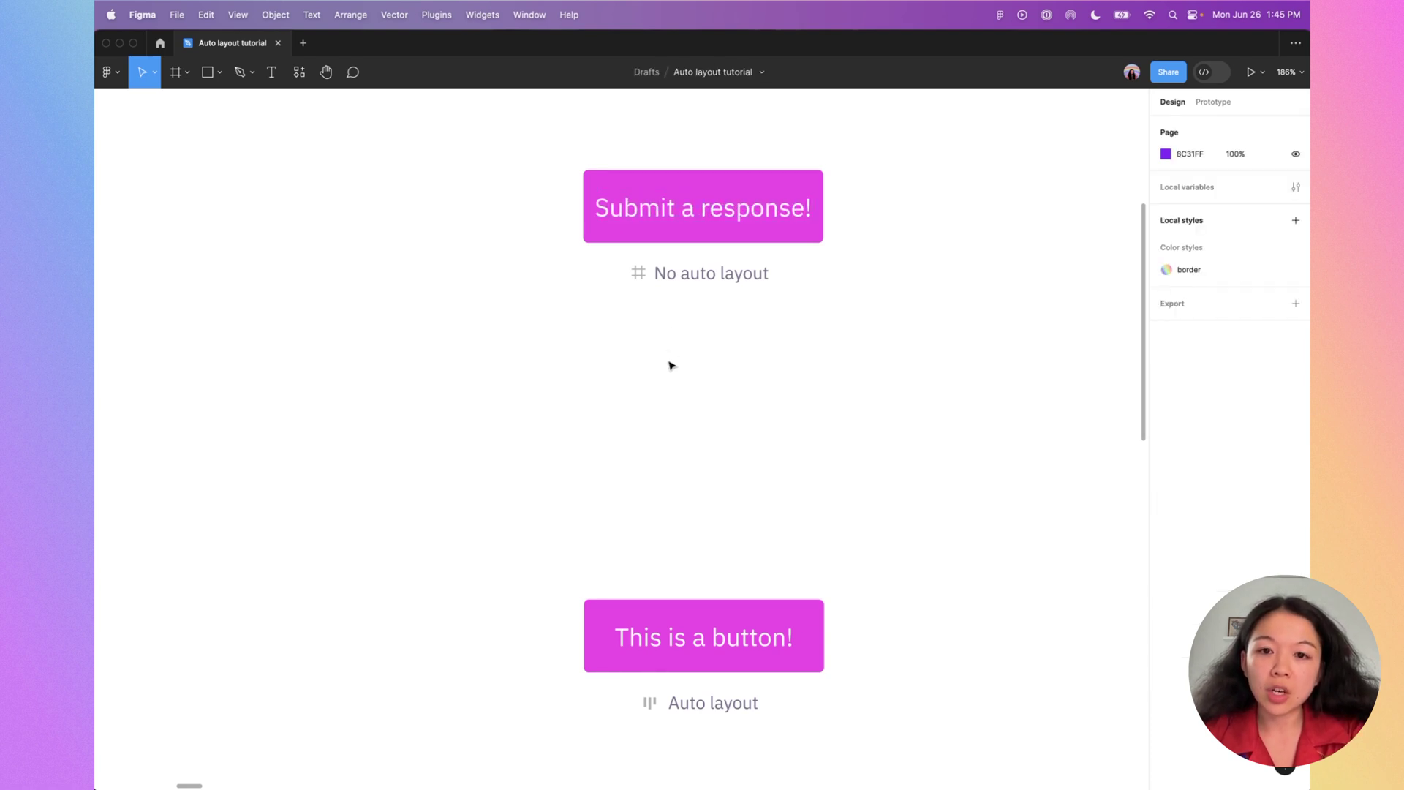
- Set the lower button's label to 'Submit!', trimming it down from 'Submit a response!'
left_click(697, 641)
double_click(697, 642)
type("Submit a response!")
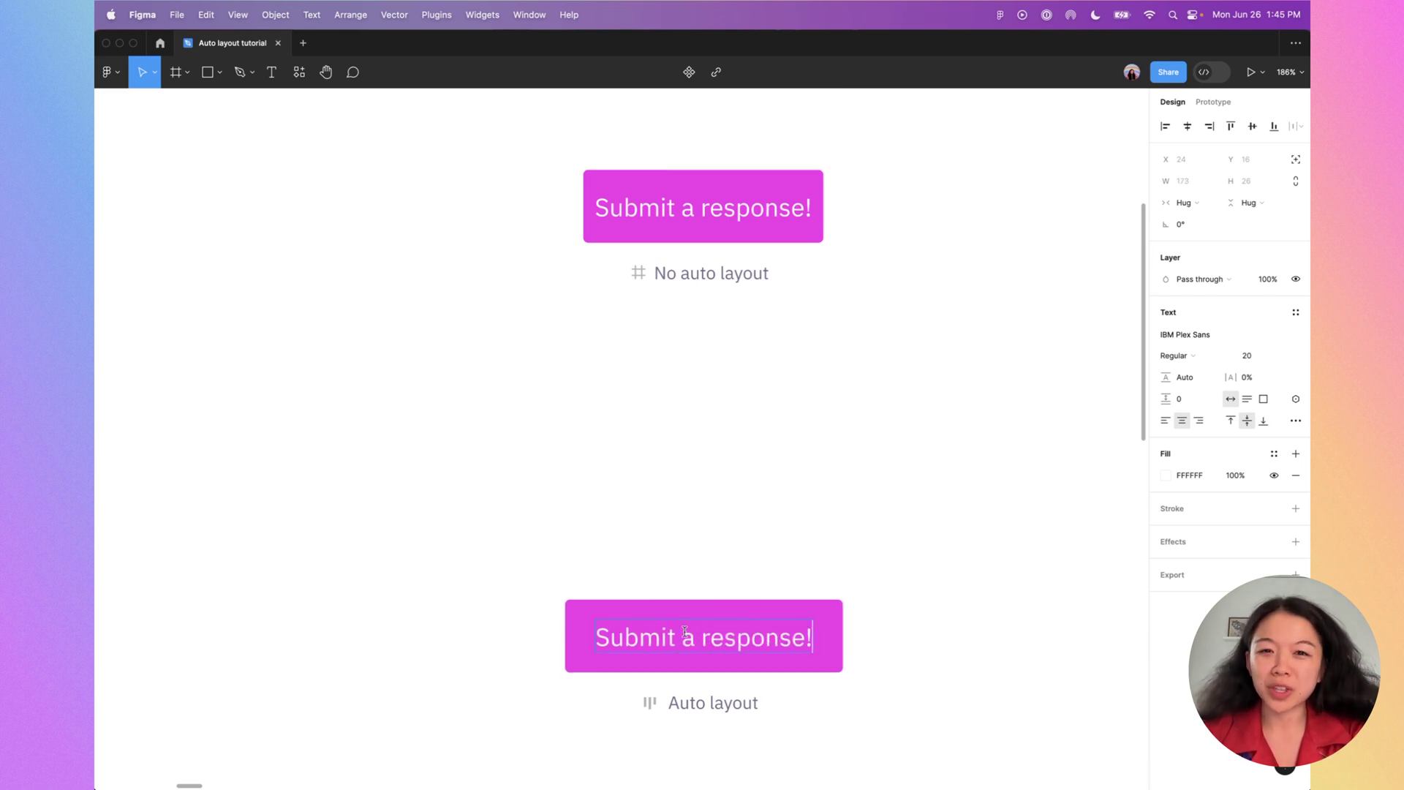
key("alt+BackSpace")
key("alt+BackSpace")
key("BackSpace")
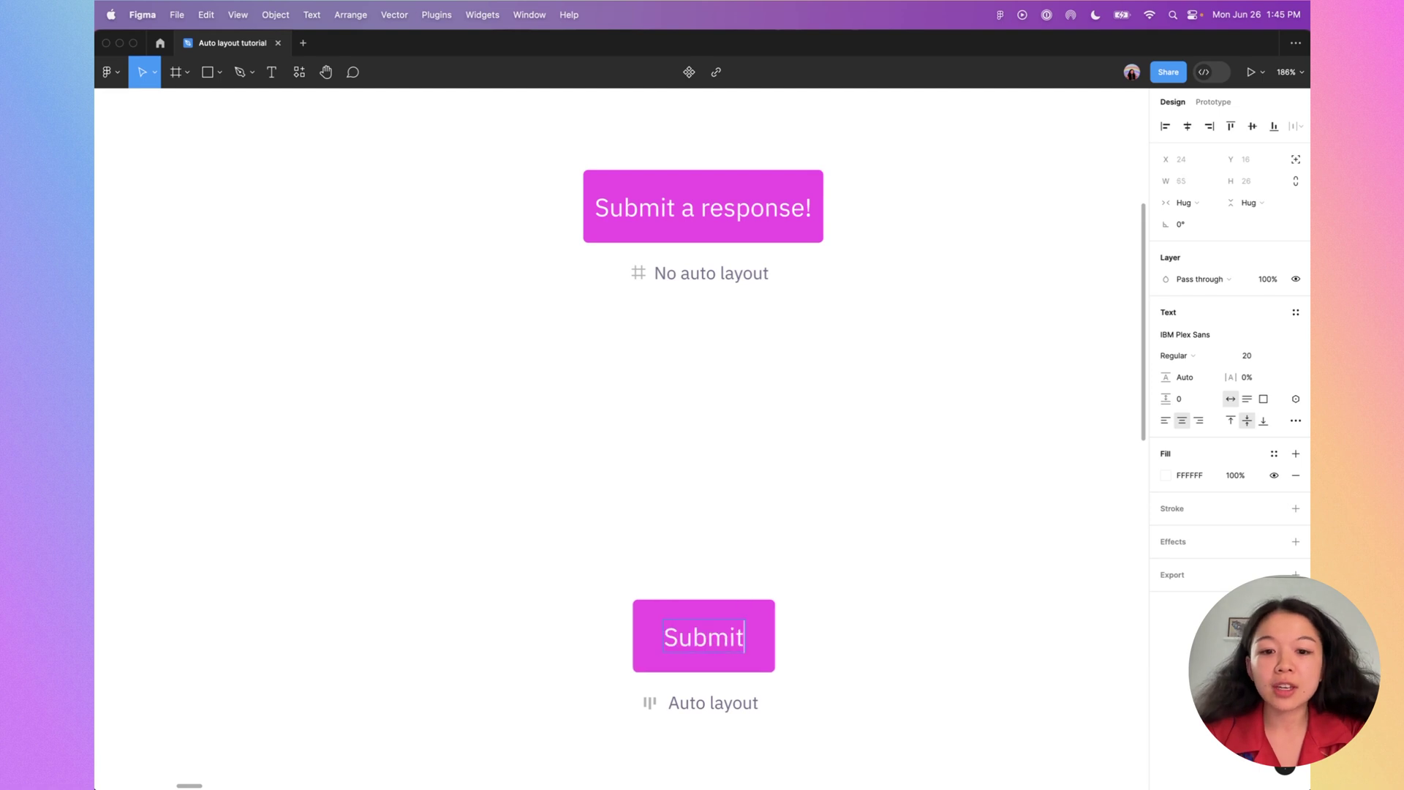
type("!")
left_click(593, 431)
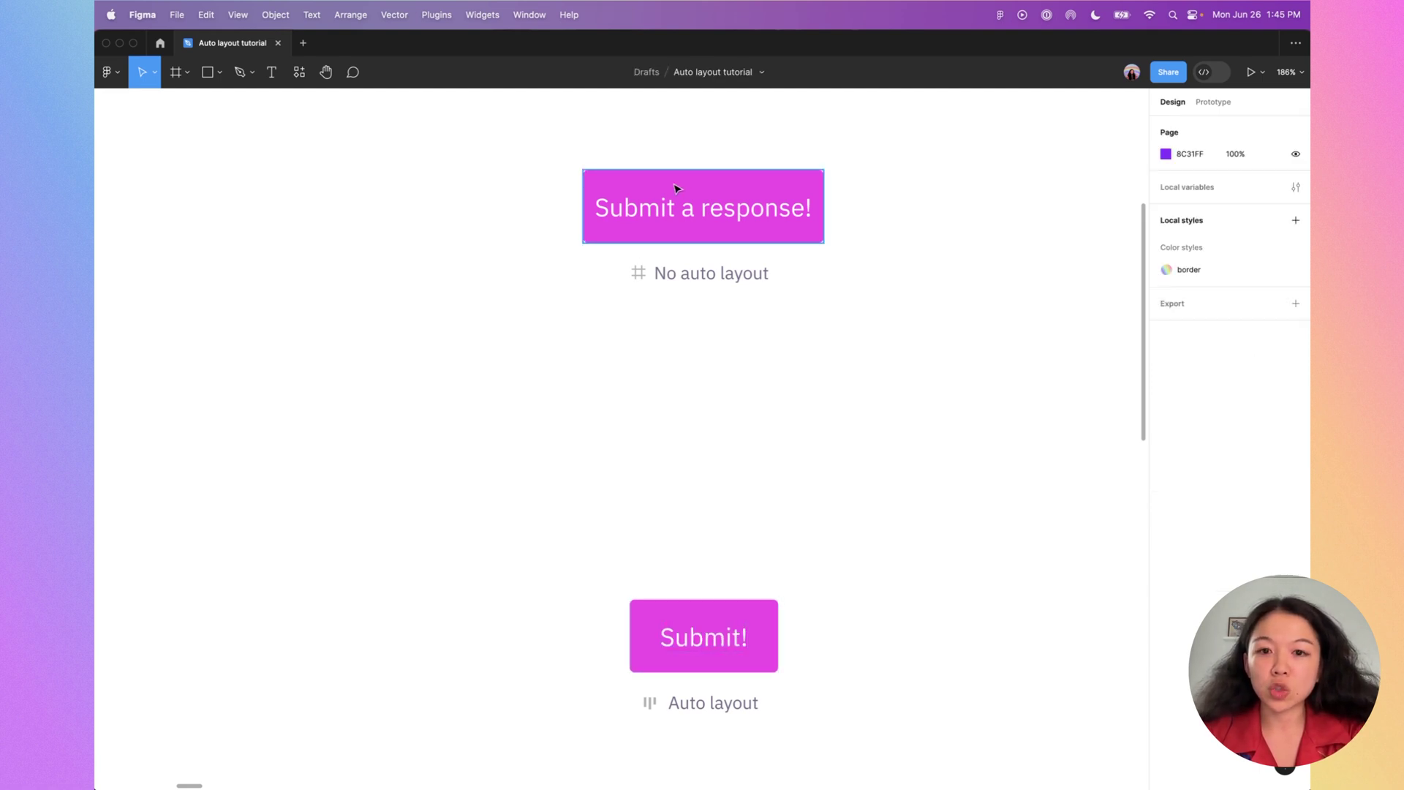
- Change the upper button's label to 'Submit!' and clear the selection
left_click(687, 210)
double_click(687, 210)
type("Submit!")
key("Escape")
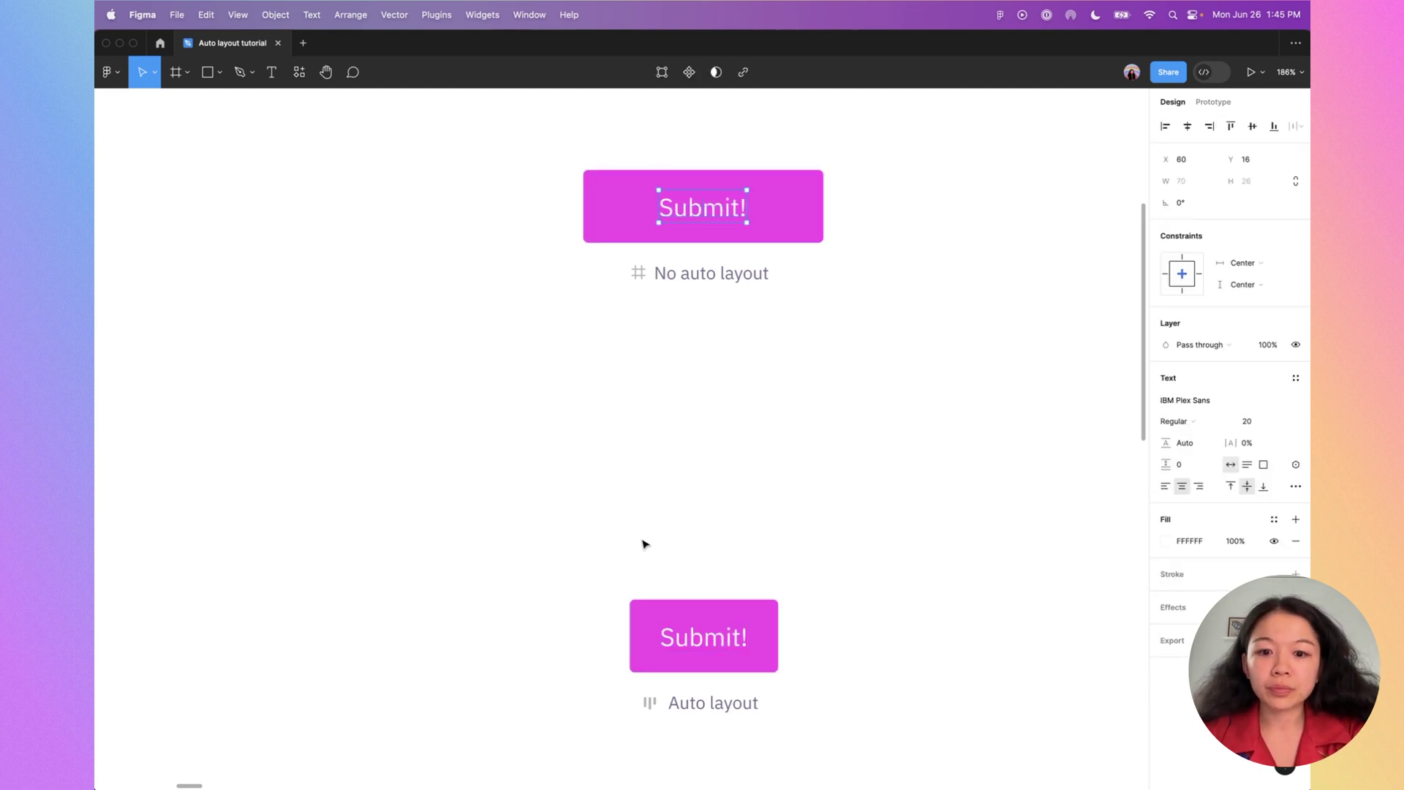
left_click(388, 439)
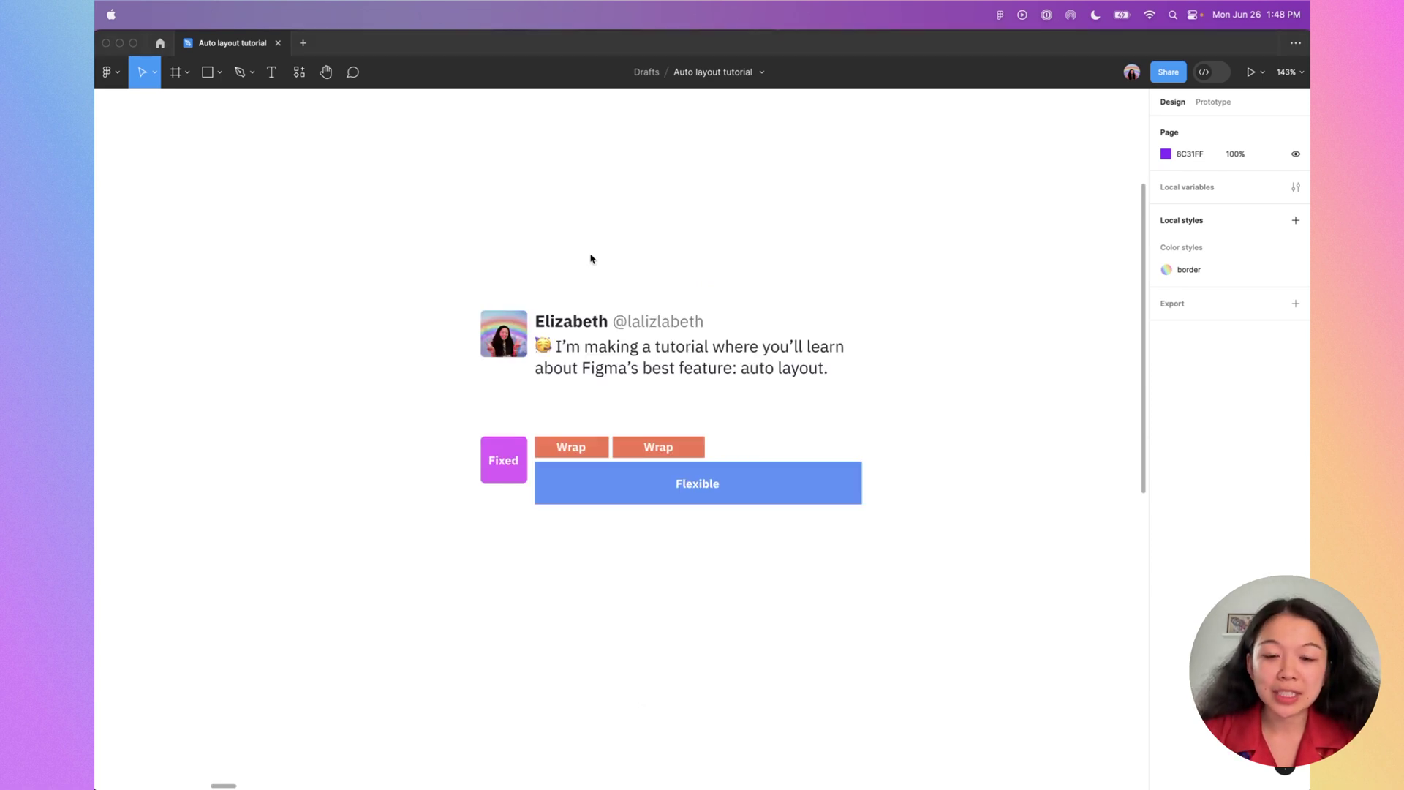
- Resize the tweet card narrower and wider around its centre so its text rewraps
left_click(596, 369)
left_click_drag(863, 346, 846, 378)
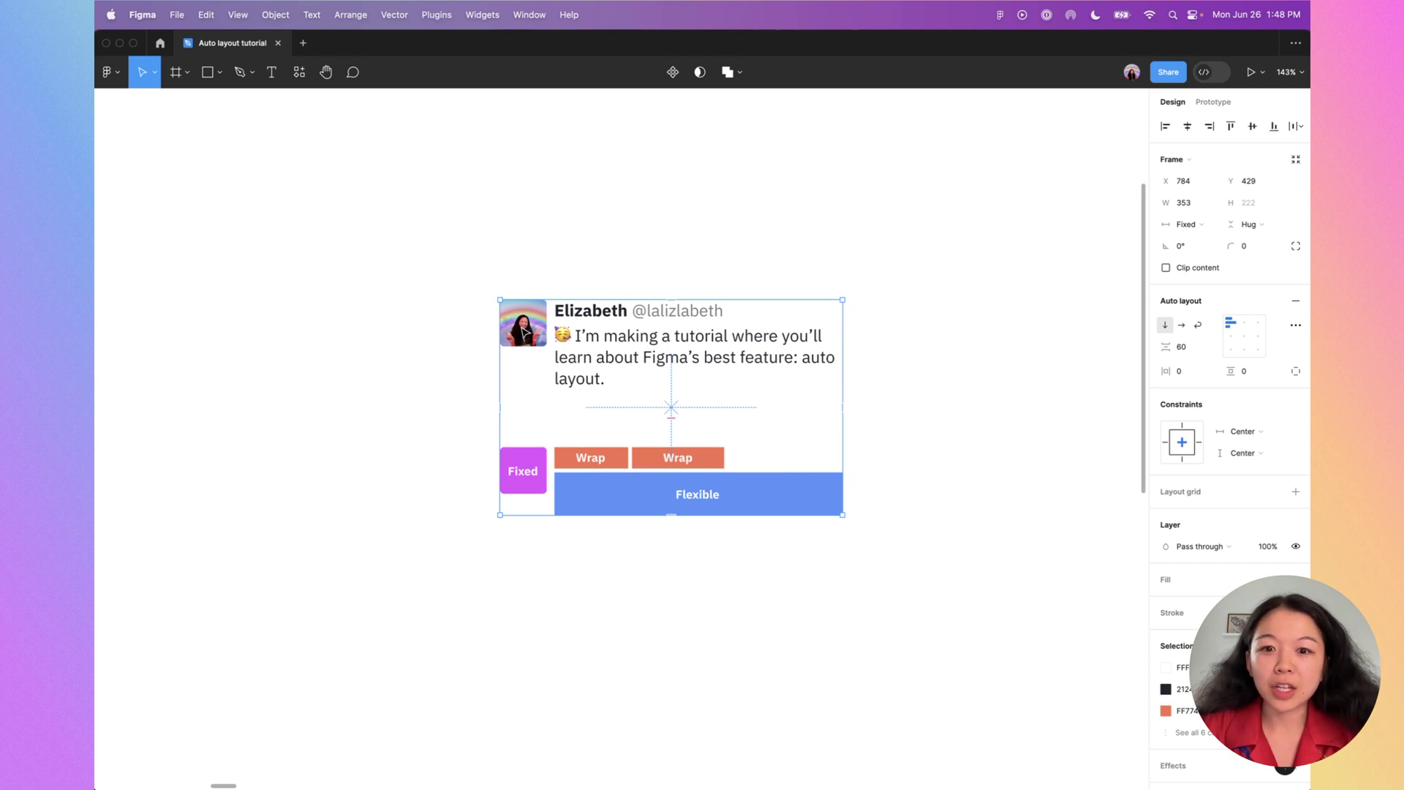
left_click_drag(842, 388, 774, 387)
left_click(679, 232)
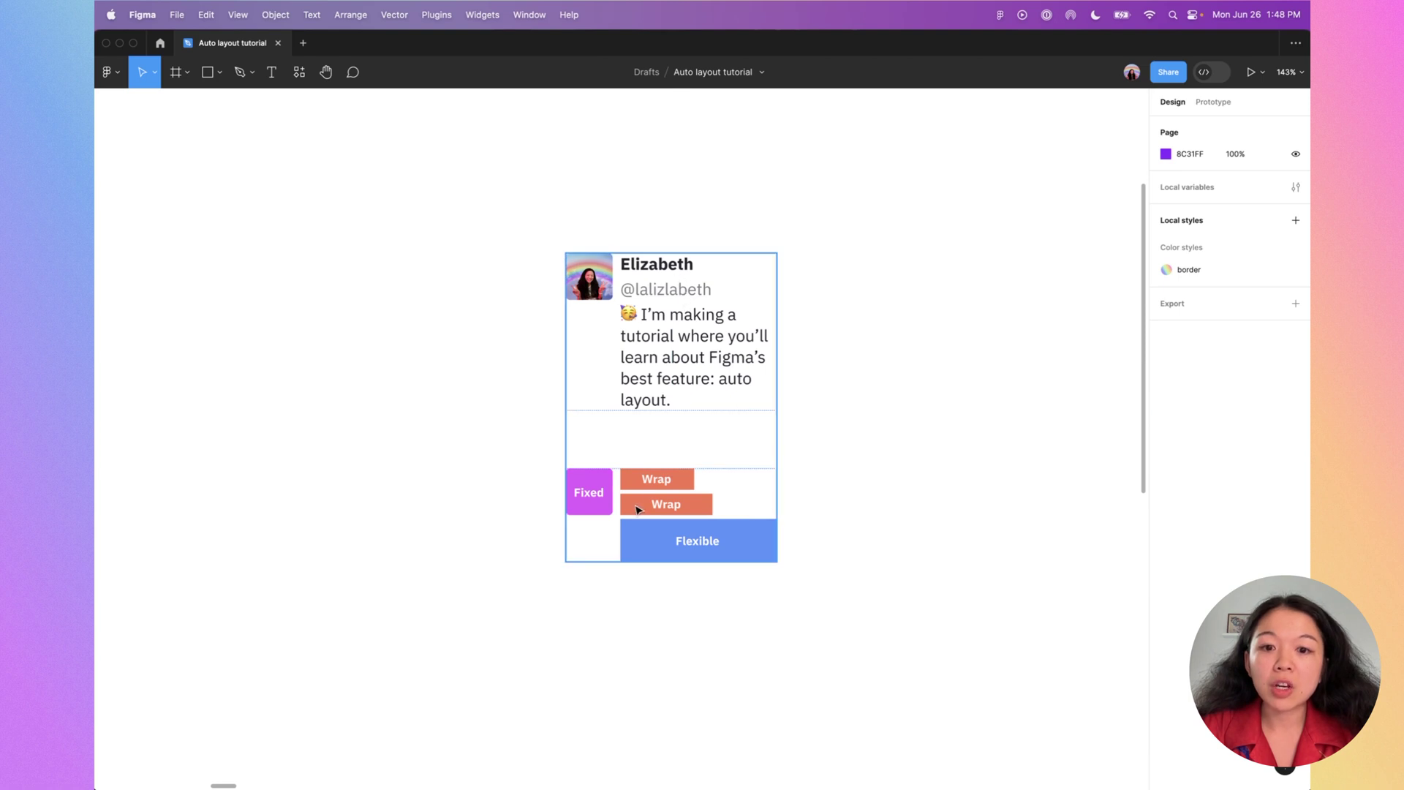
left_click(776, 354)
left_click_drag(777, 354, 866, 352)
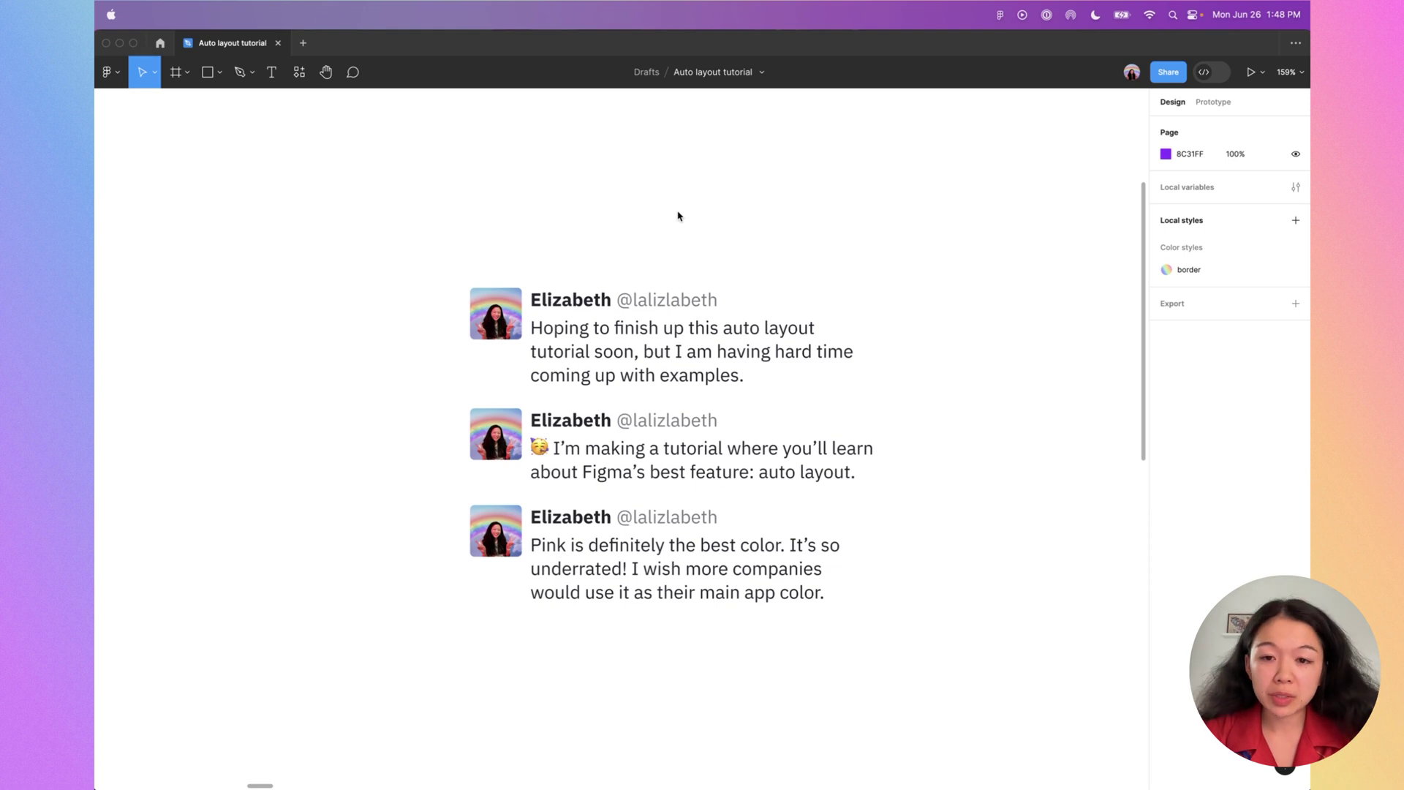
- Move the middle tweet up and down through the list, leaving it back in the middle
left_click(626, 455)
key("Up")
key("Down")
key("Down")
key("Up")
key("Up")
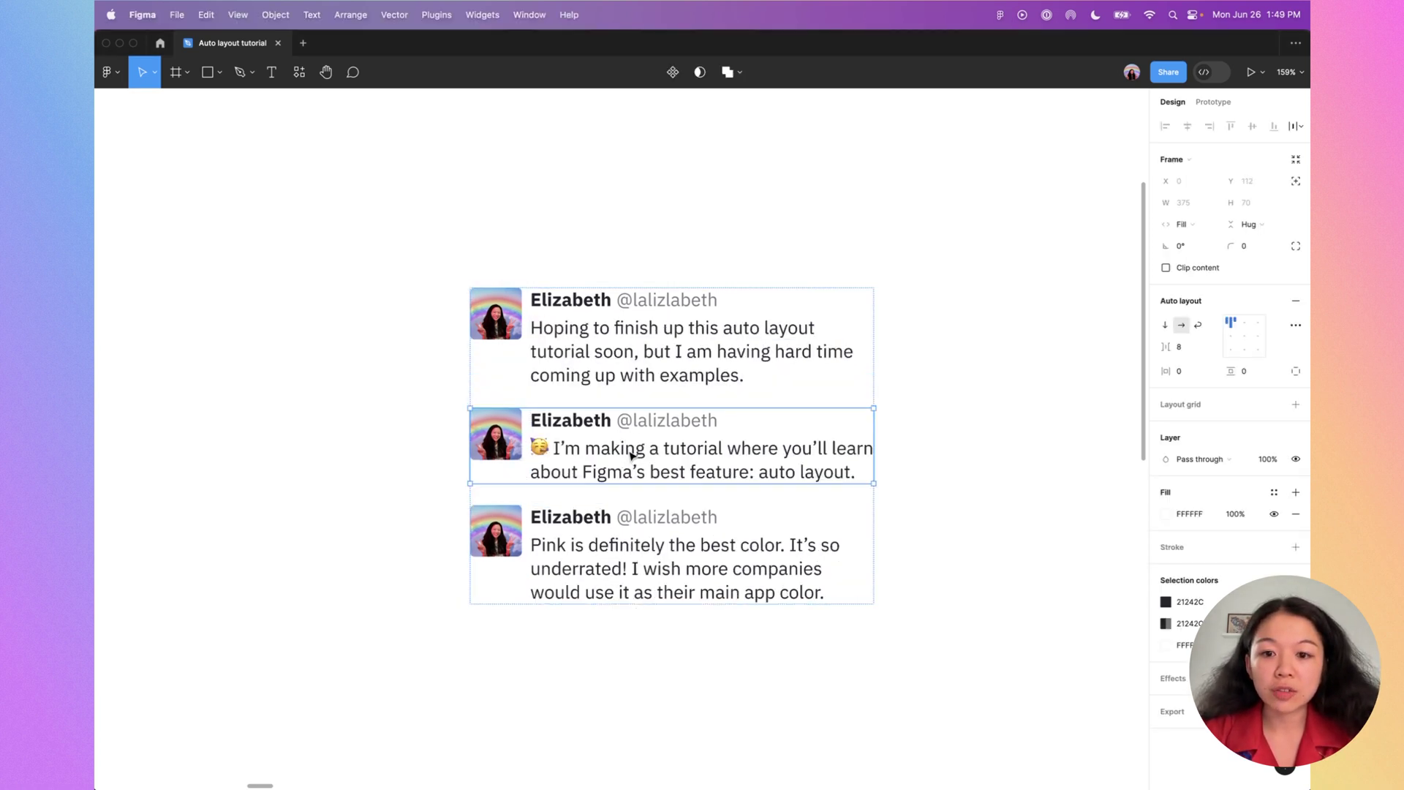
key("Down")
key("Down")
key("Up")
key("Up")
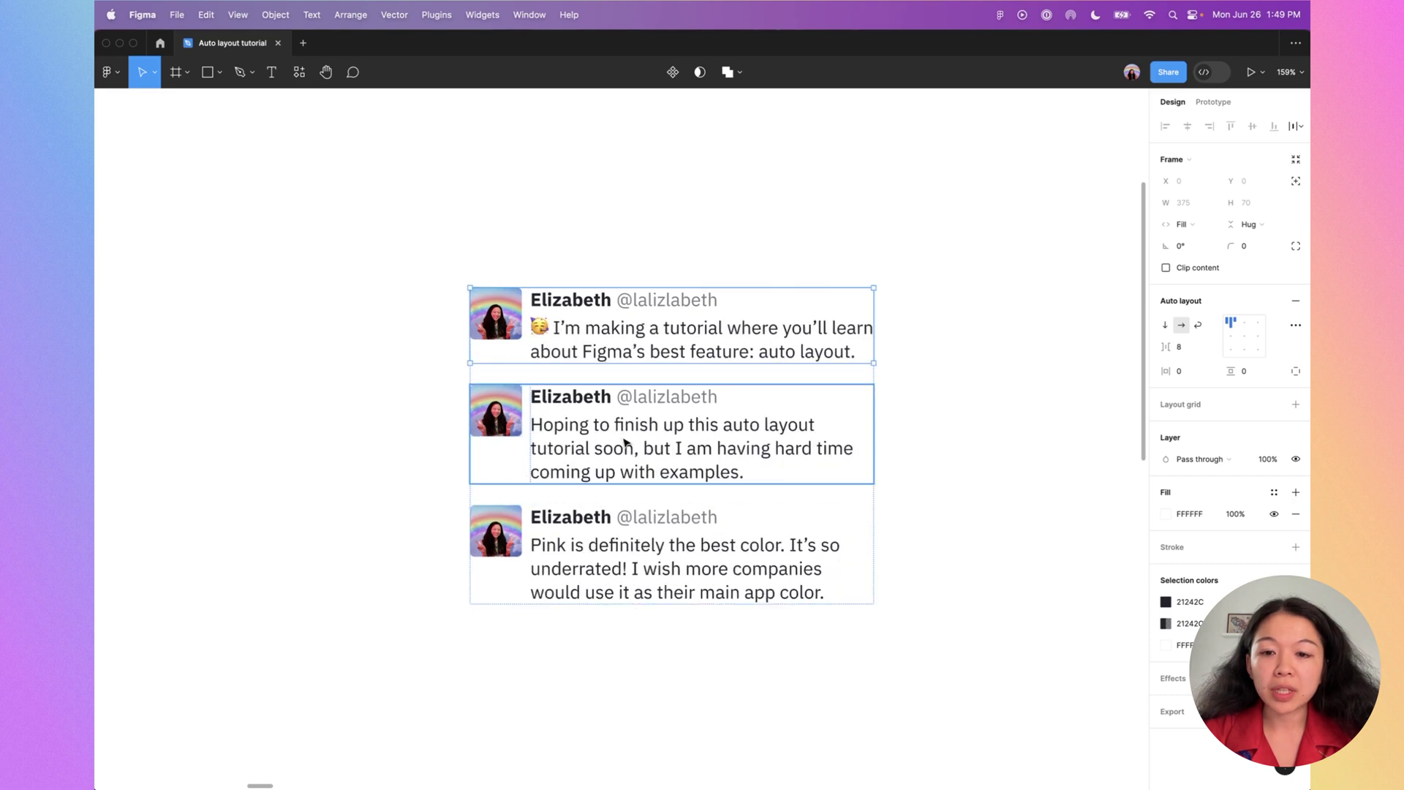
key("Down")
left_click(912, 194)
- Narrow the tweet list frame so each tweet's text rewraps
left_click(753, 392)
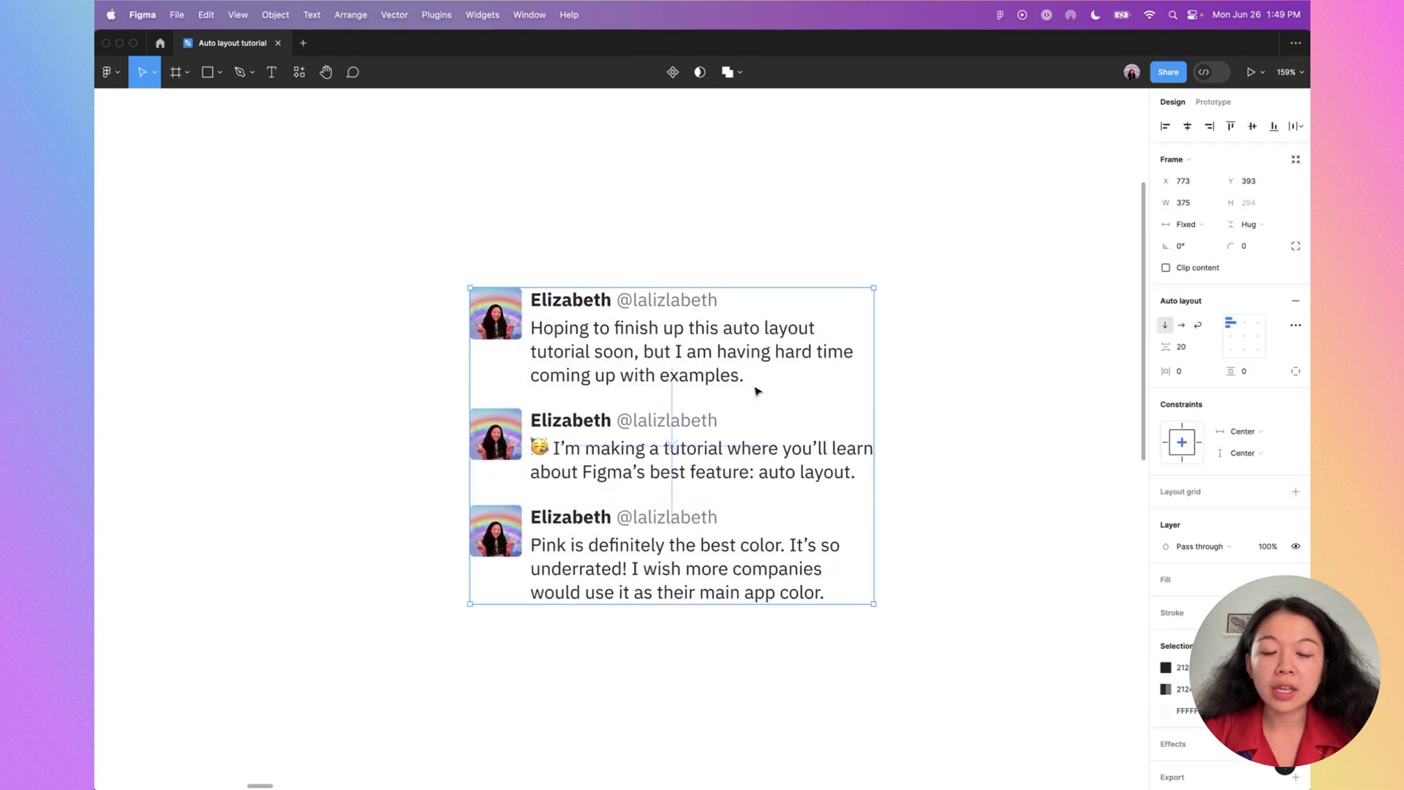
left_click_drag(869, 371, 827, 371)
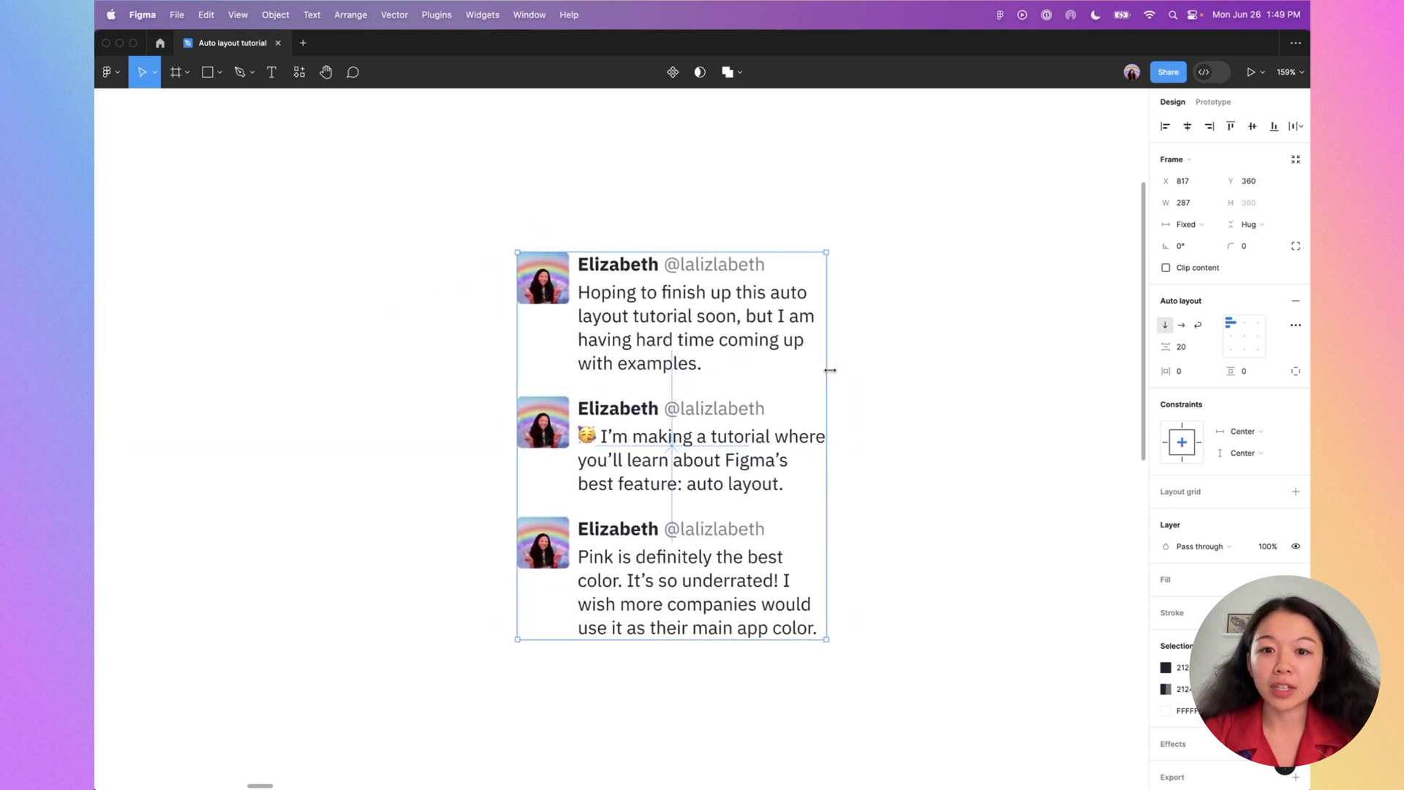
left_click(800, 241)
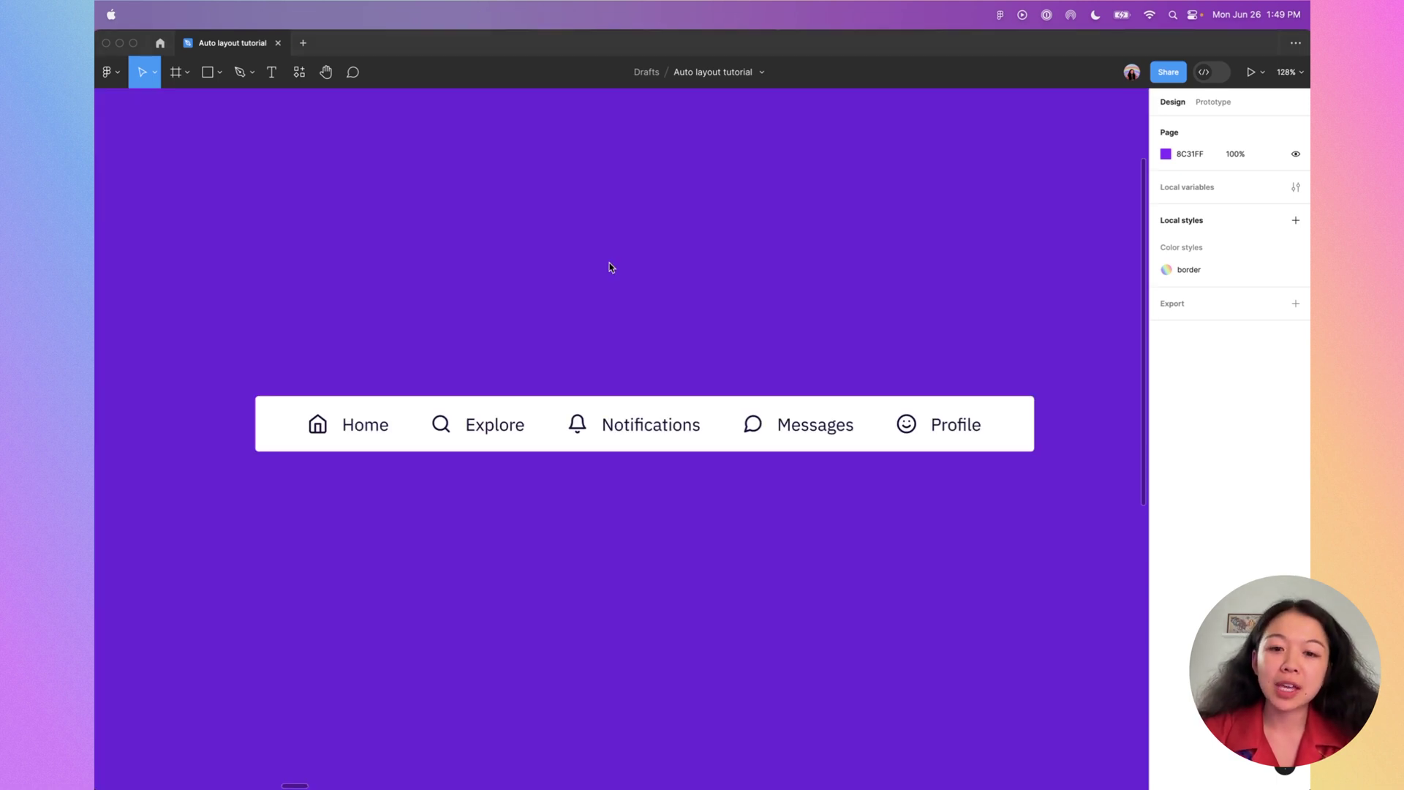
- Switch the nav bar's auto layout direction to vertical and back to horizontal
left_click(593, 403)
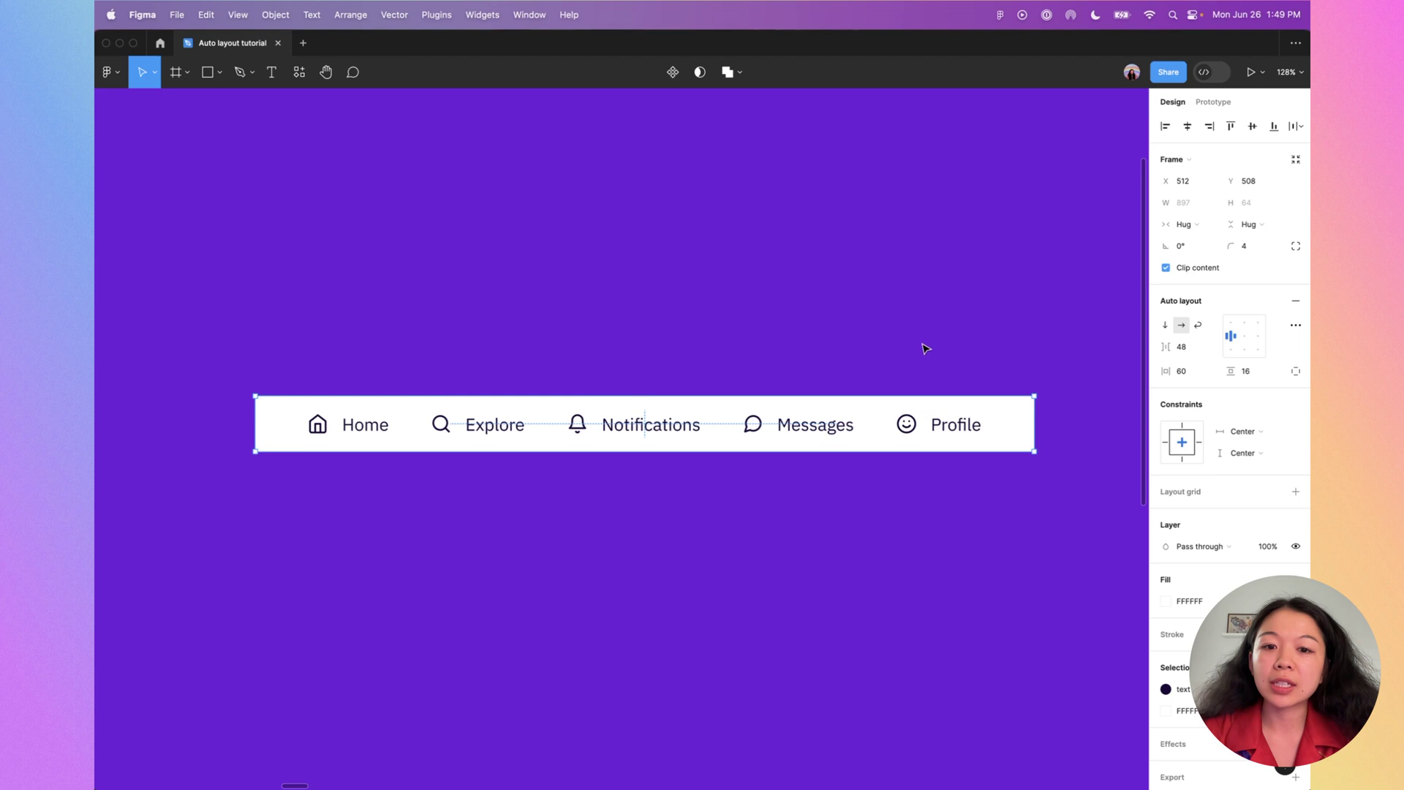
left_click(1167, 326)
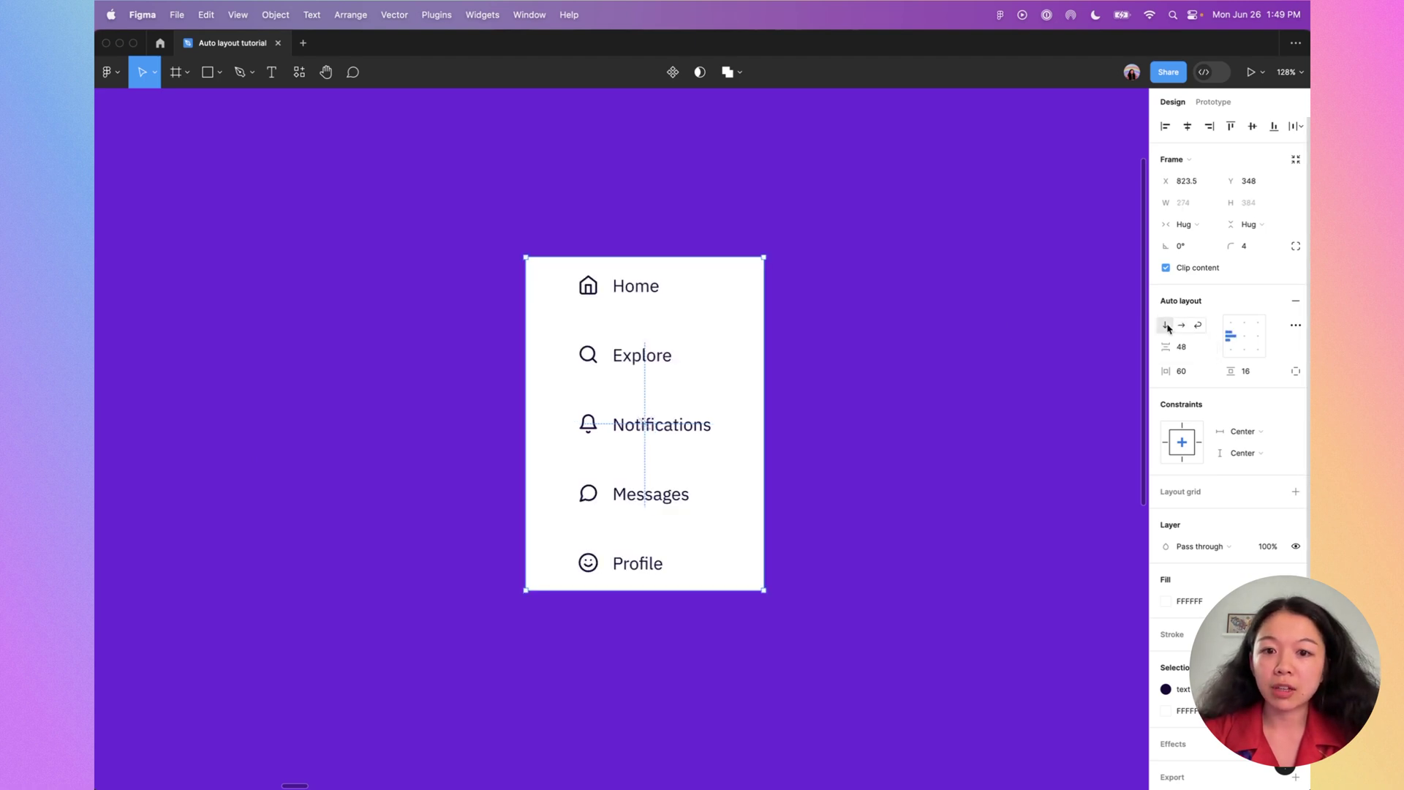
left_click(1181, 325)
- Widen the nav bar to a fixed 1383 width and left-align its items
scroll(691, 266, "down", 5)
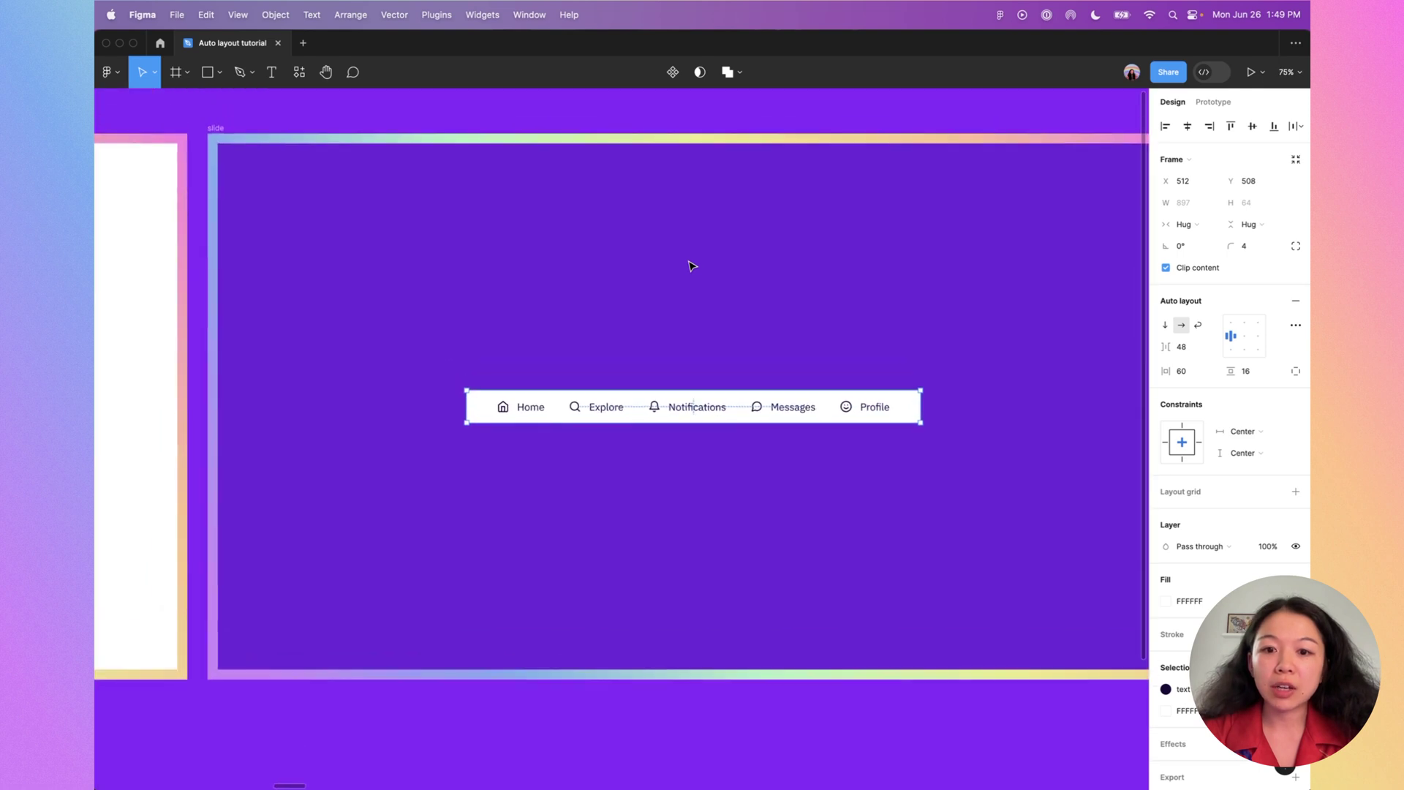
left_click_drag(920, 406, 1043, 406)
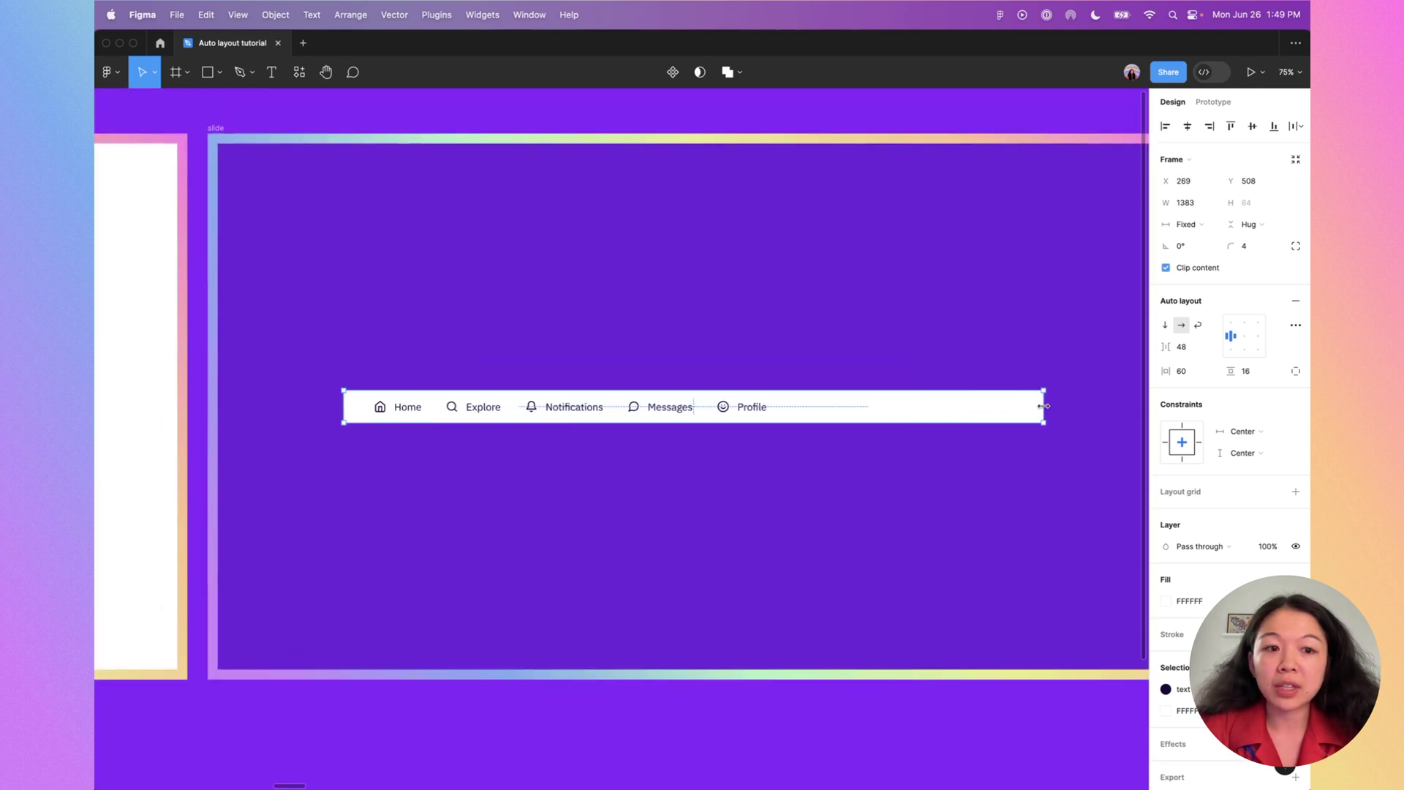
left_click(1246, 339)
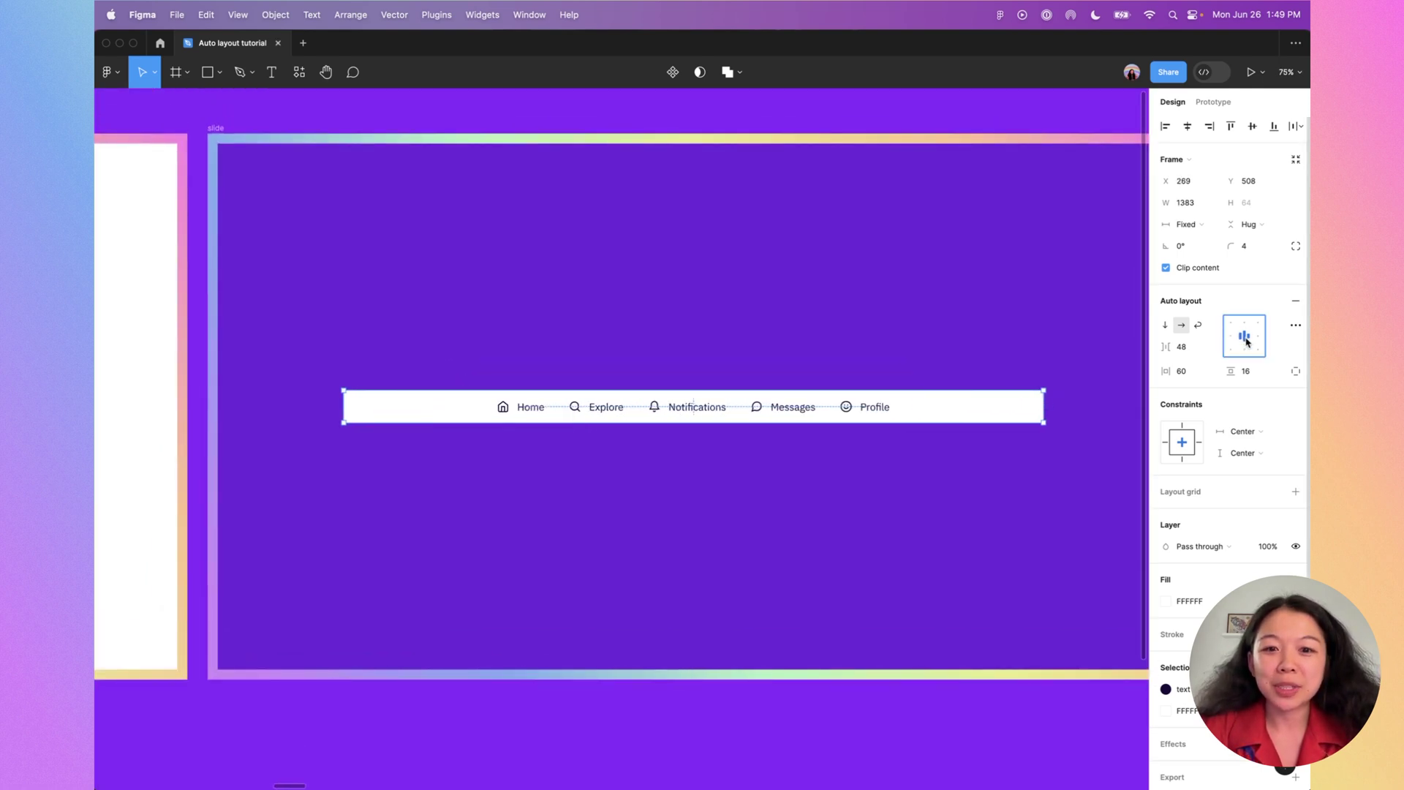
left_click(1256, 339)
left_click(1244, 339)
left_click(1231, 339)
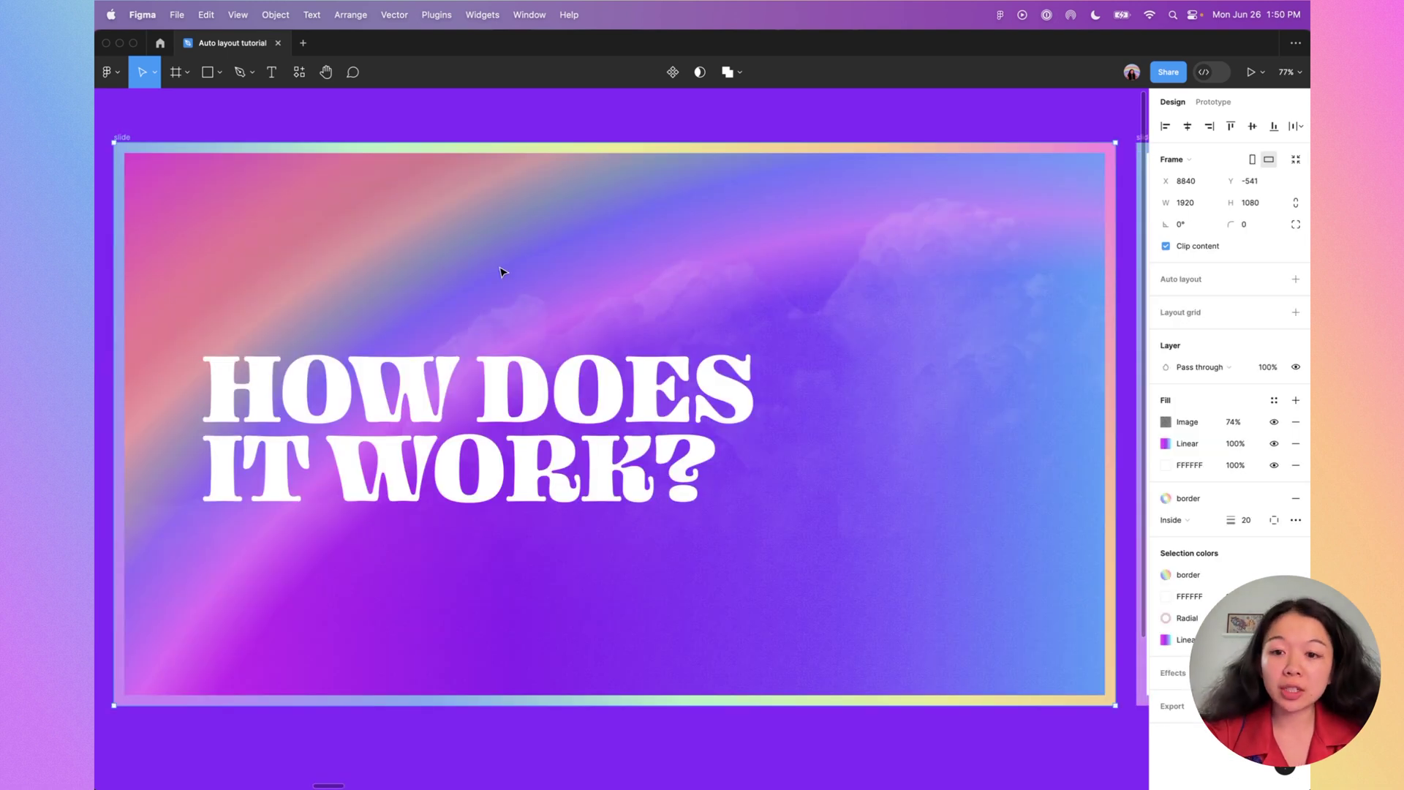
- Advance to the slide with the pink shapes, Frame and Group examples
key("n")
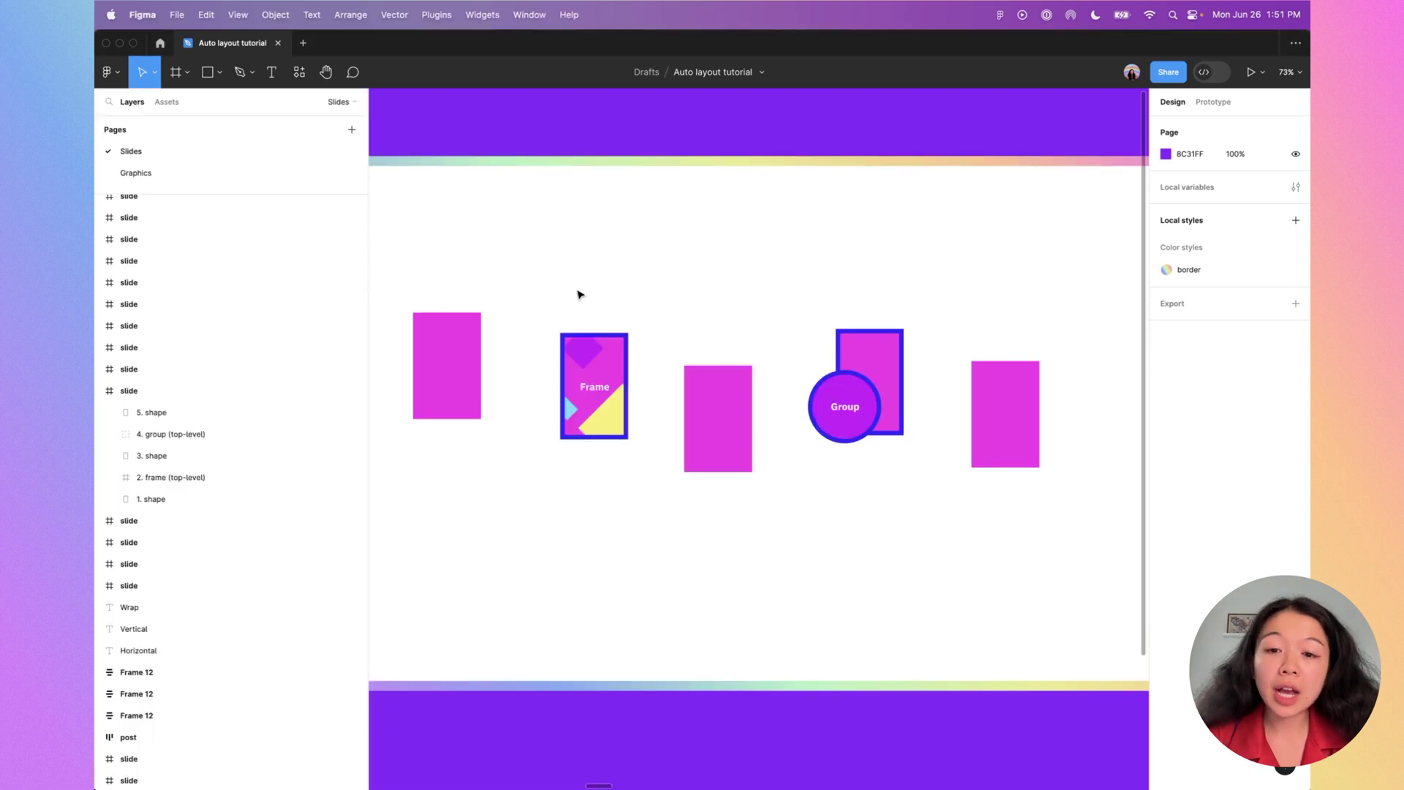
- Inspect the pink shape, the Frame and the Group as top-level objects
left_click(446, 344)
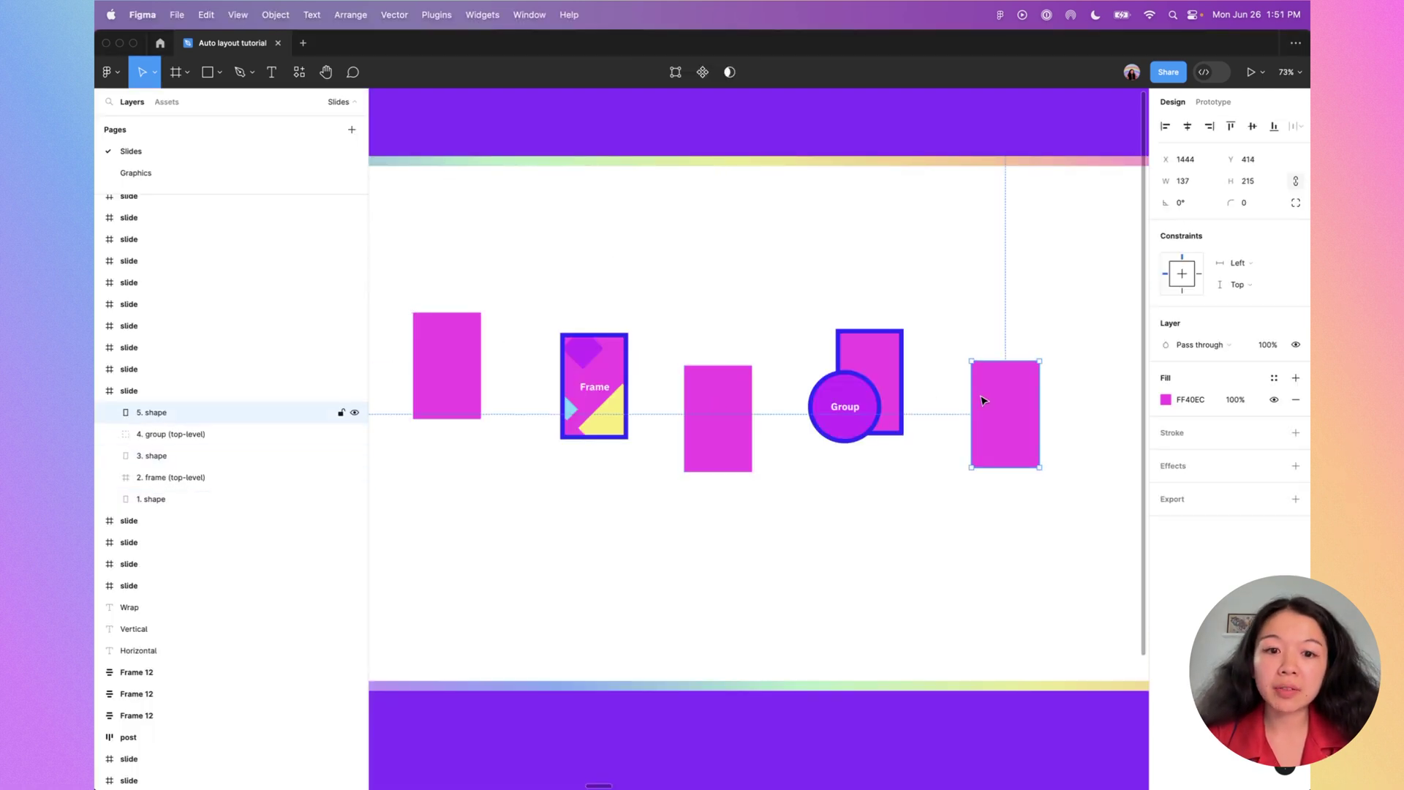
left_click(653, 265)
left_click(611, 375)
left_click(877, 389)
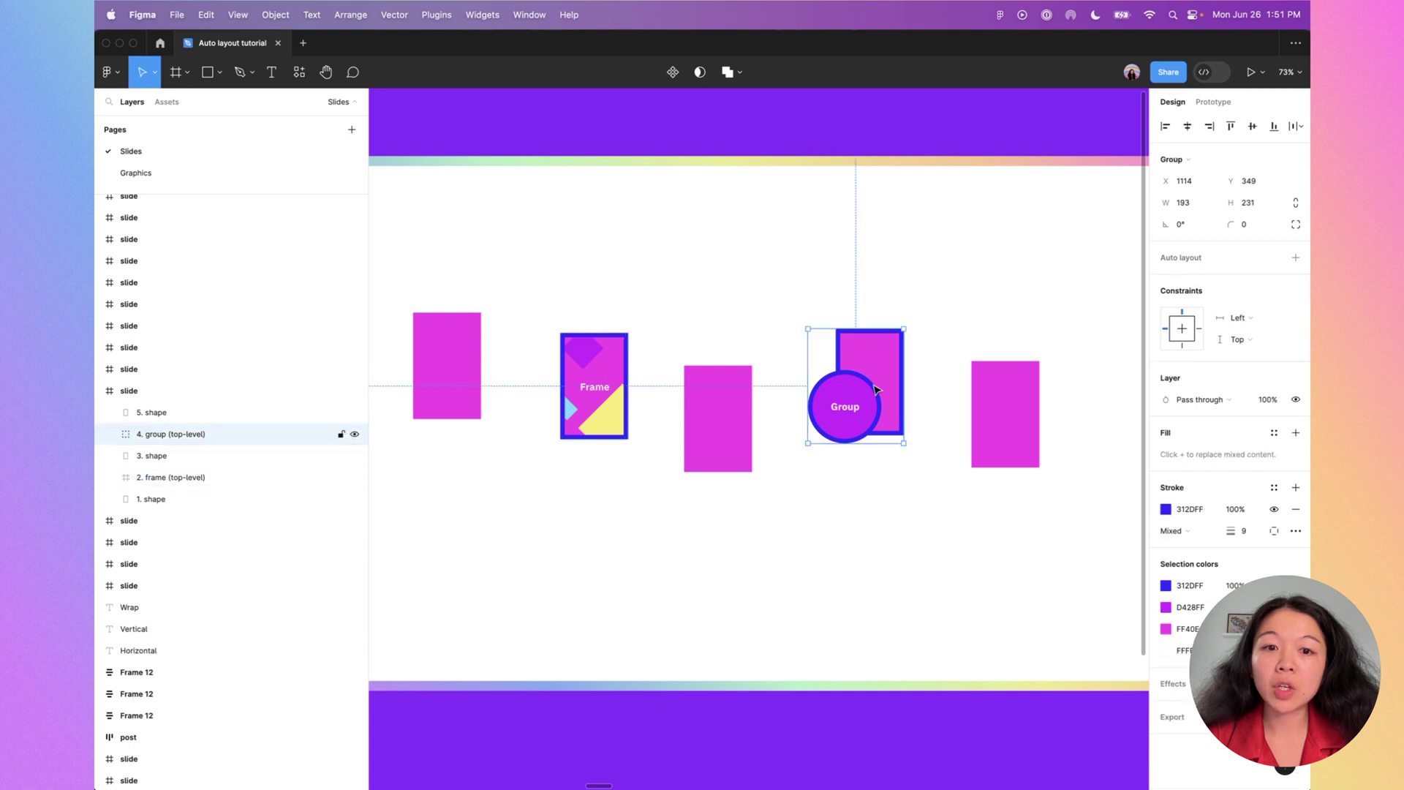
left_click(777, 344)
- Inspect the shapes and labels nested inside the Frame and the Group
left_click(591, 355)
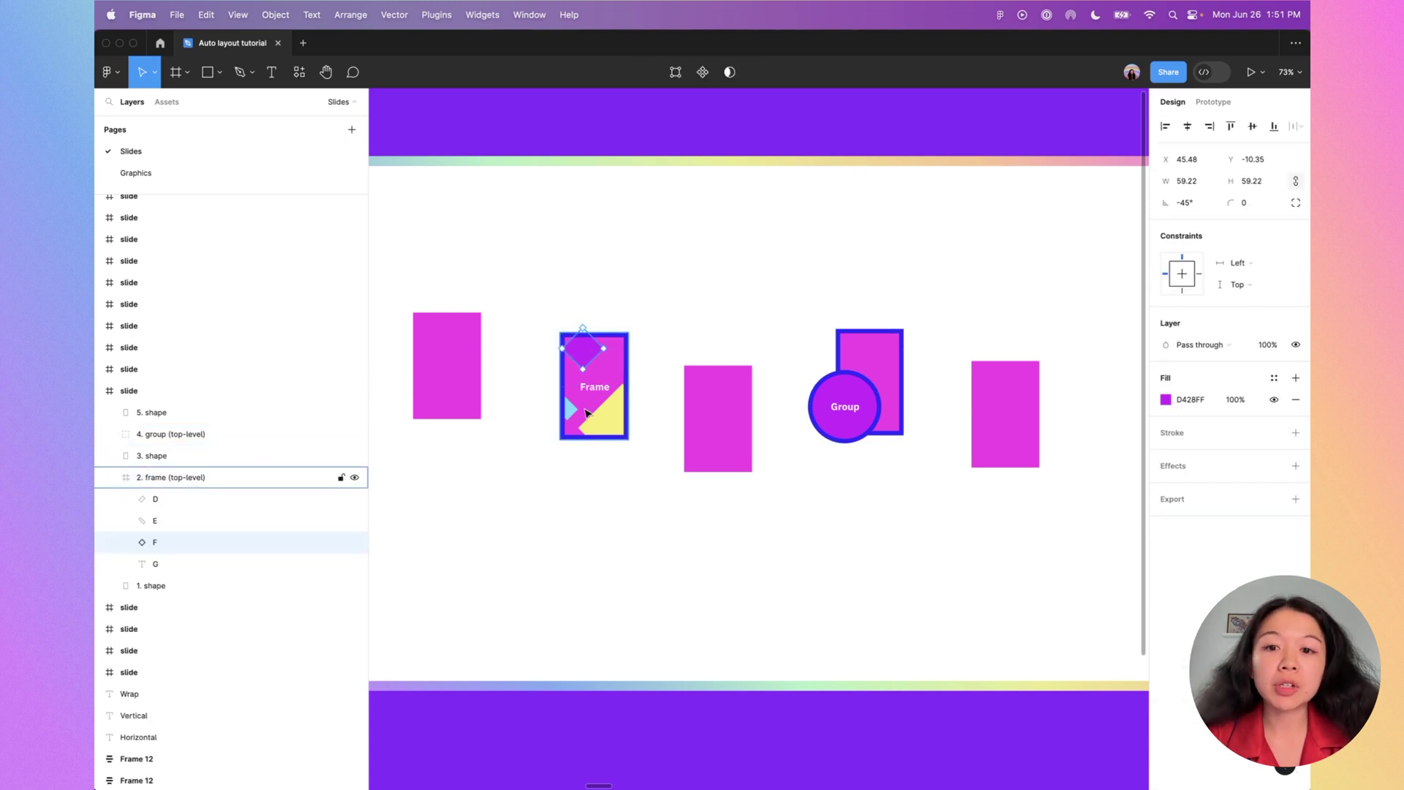
double_click(589, 358)
left_click(584, 380, "shift")
left_click(583, 384)
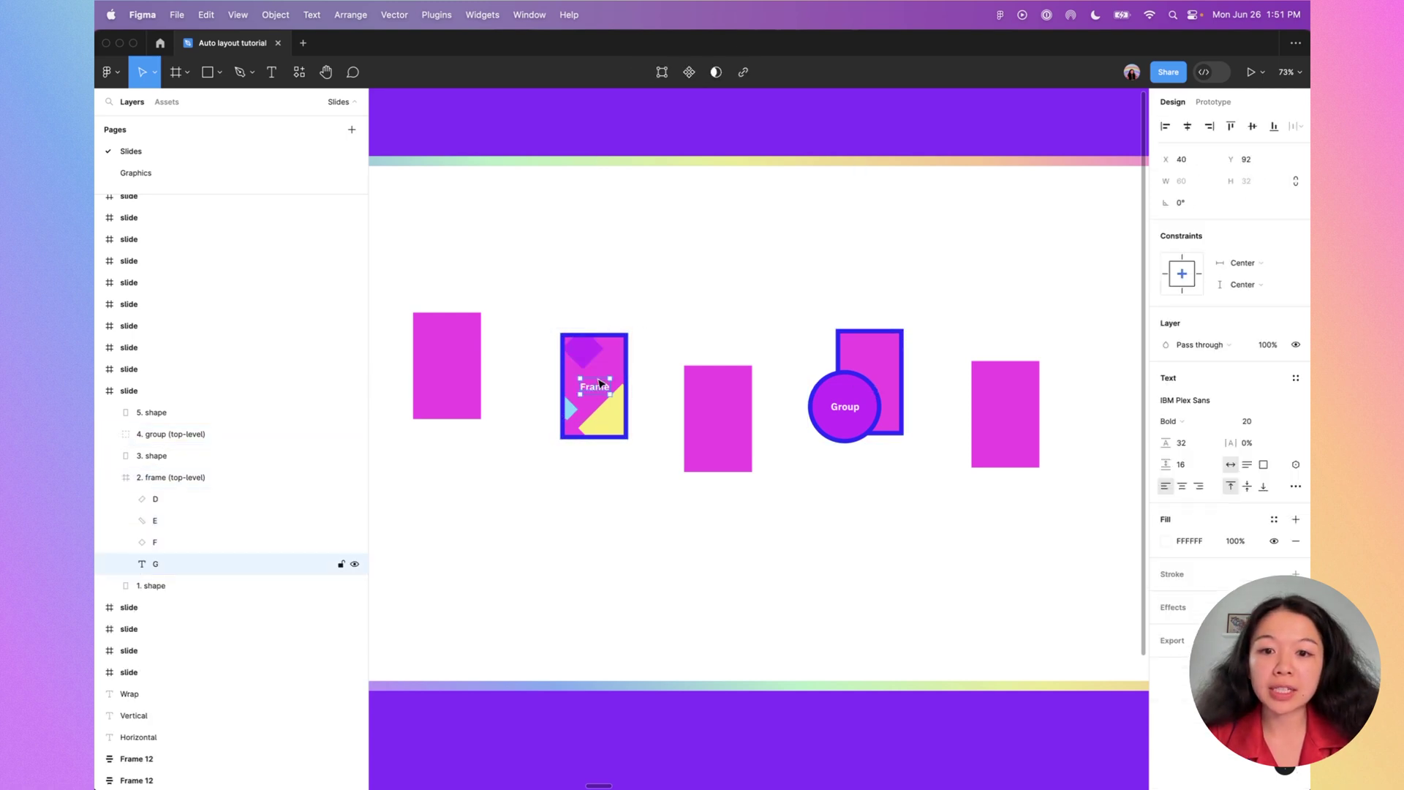
left_click(708, 288)
double_click(881, 367)
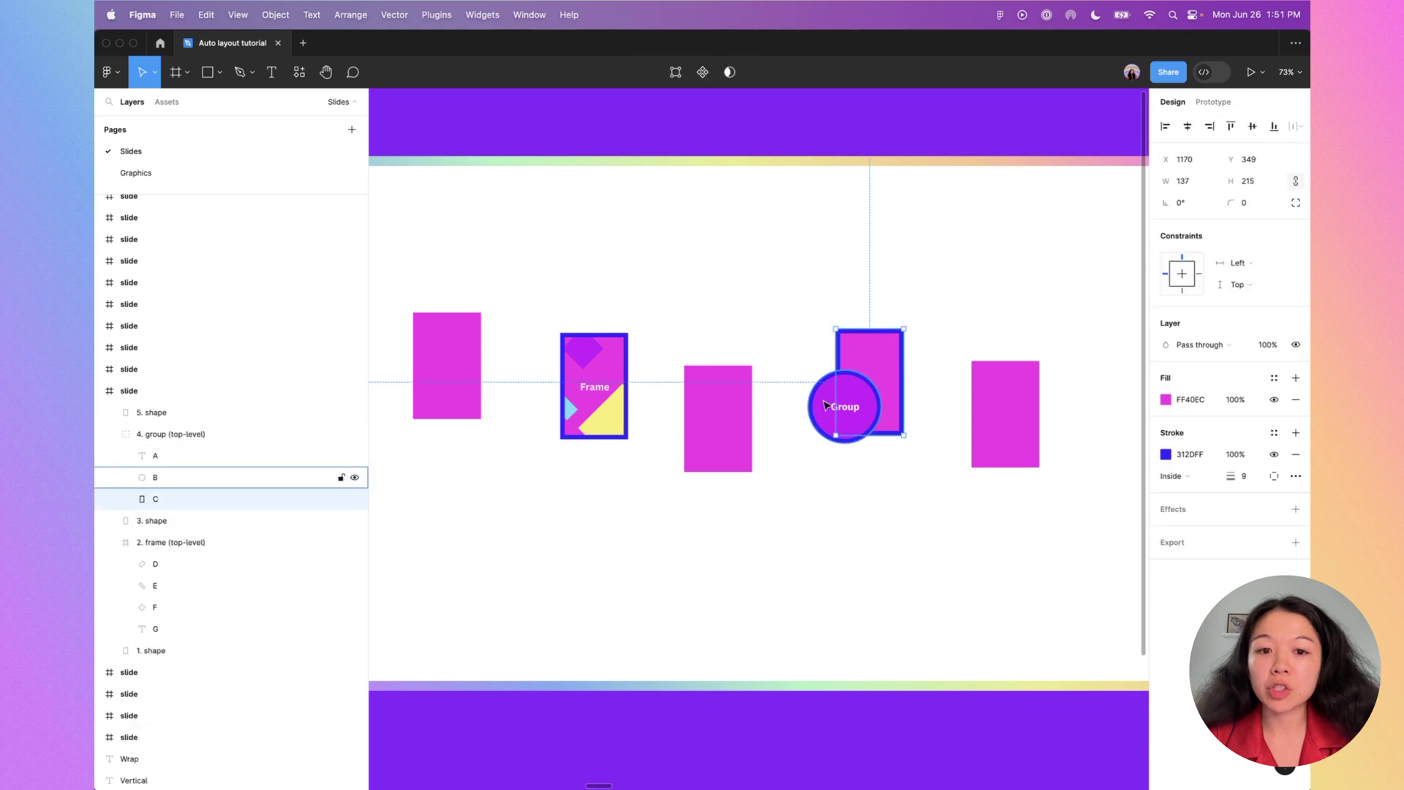
left_click(845, 408)
left_click(757, 269)
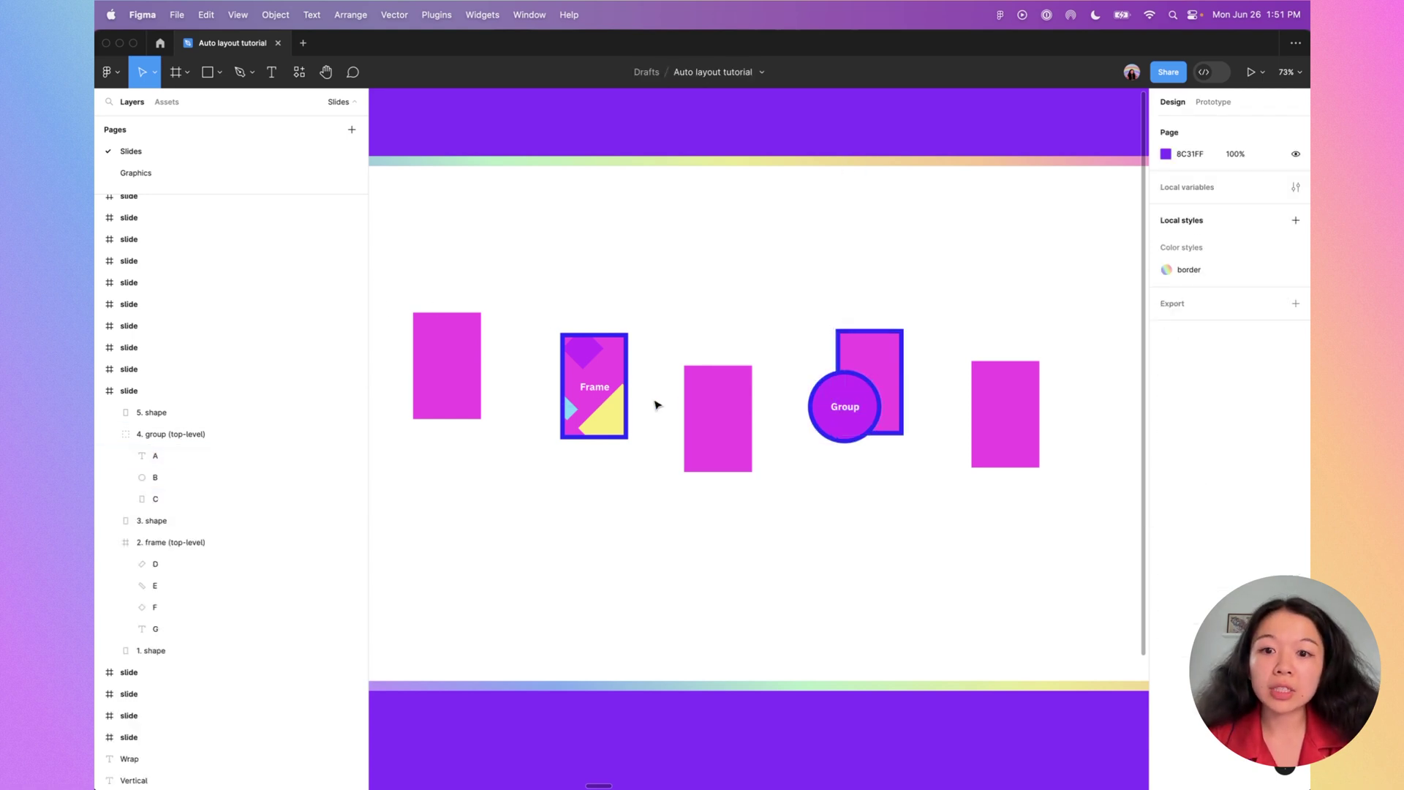
- Marquee-select all five objects on the slide
left_click(589, 348)
left_click(606, 433, "shift")
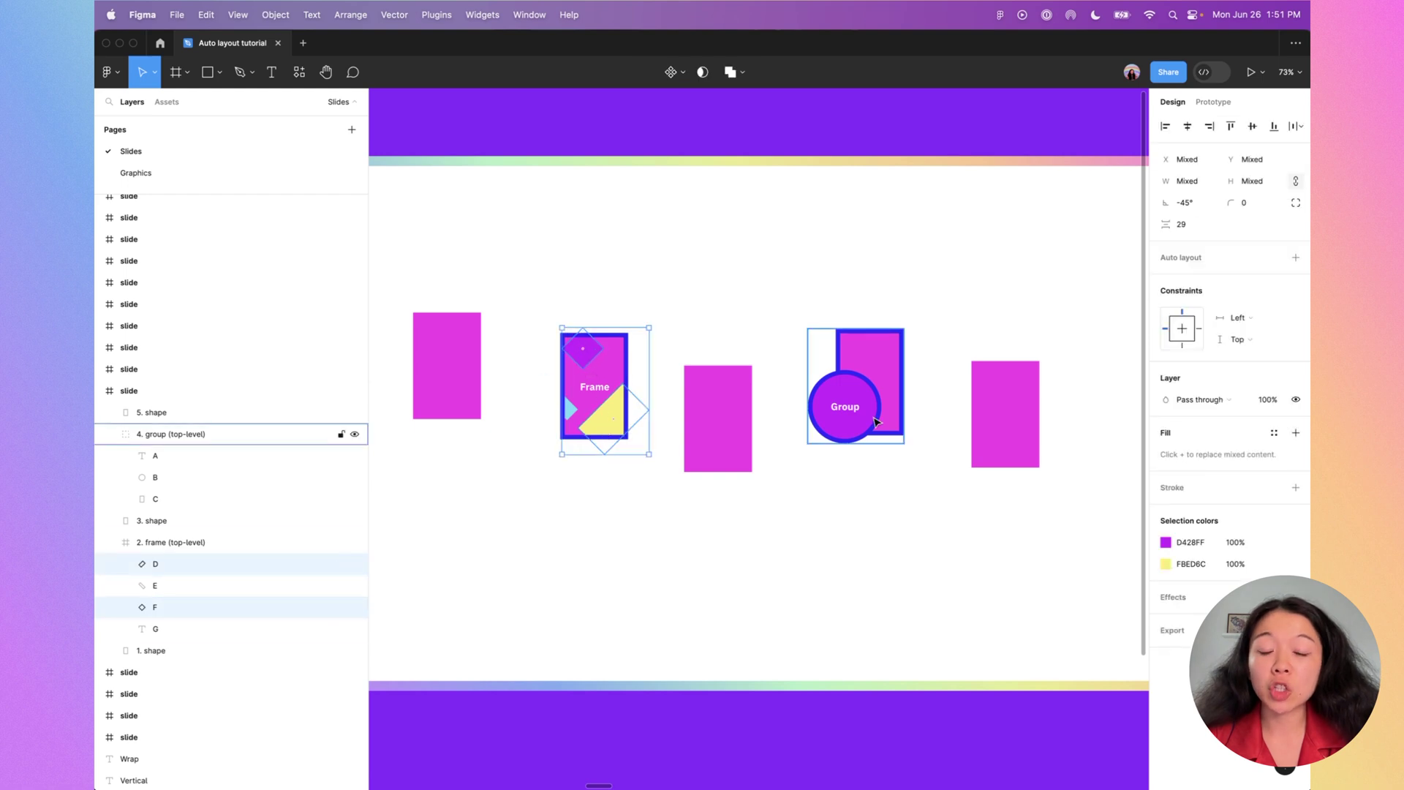
left_click(587, 246)
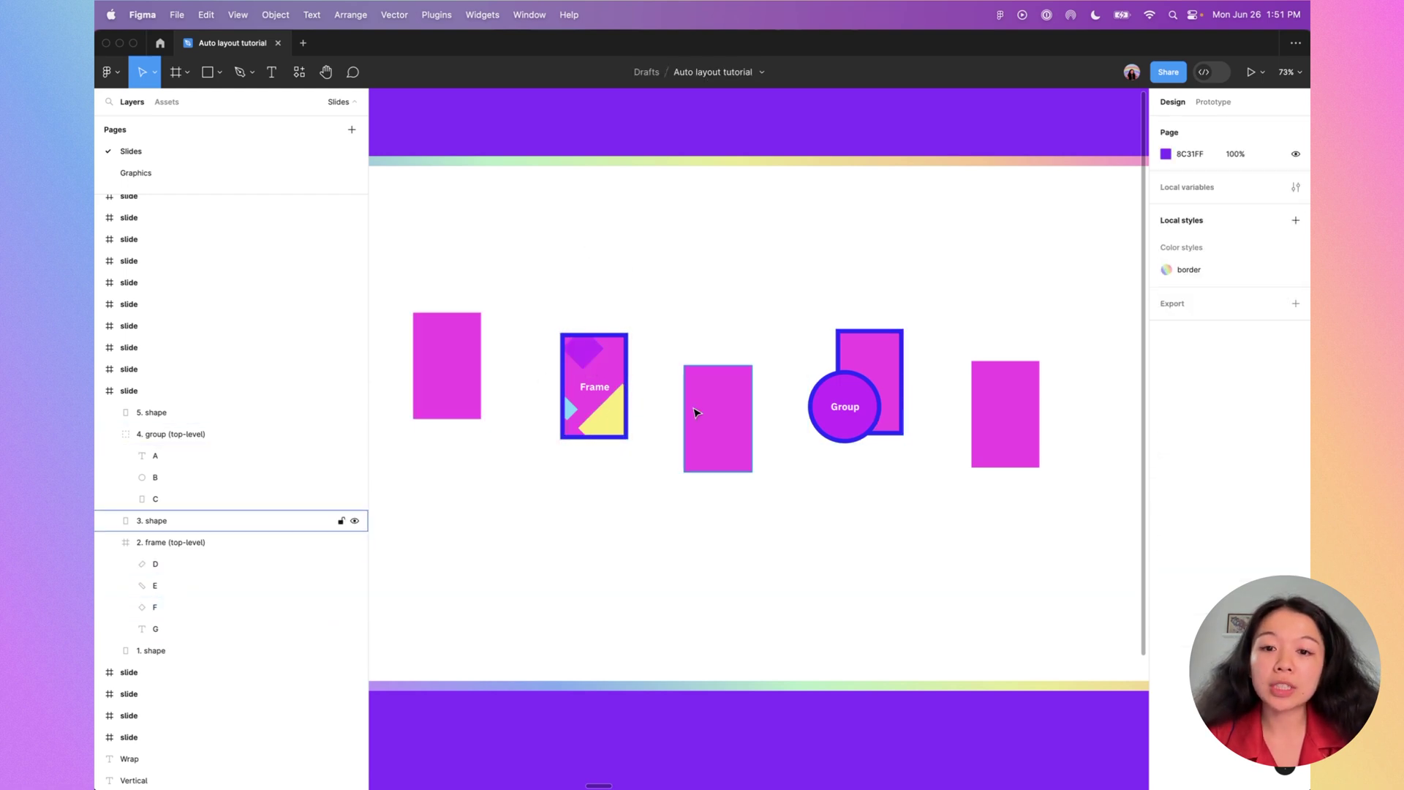
left_click_drag(423, 259, 1030, 544)
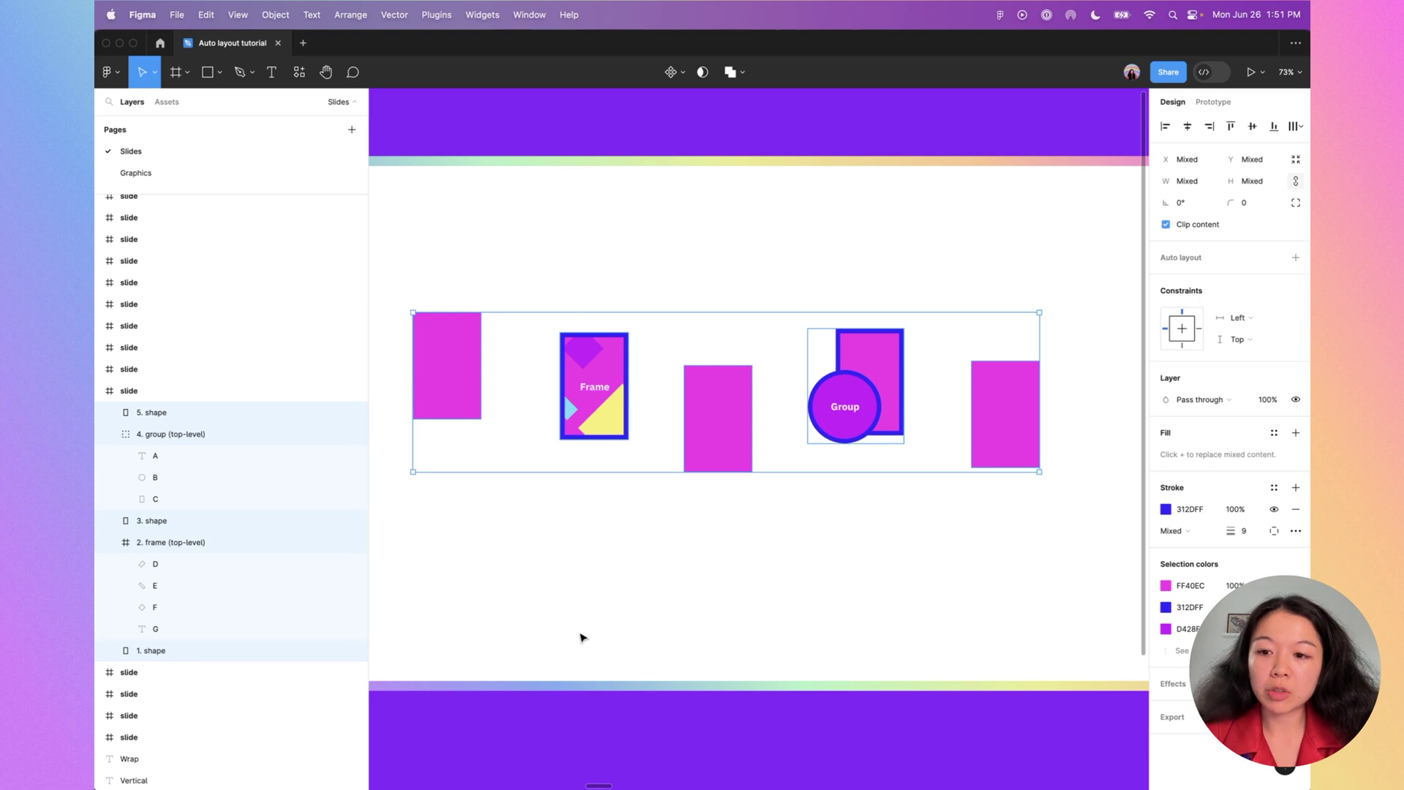
- Wrap the five objects in an auto layout frame, Frame 19, and expand its layers
key("shift+a")
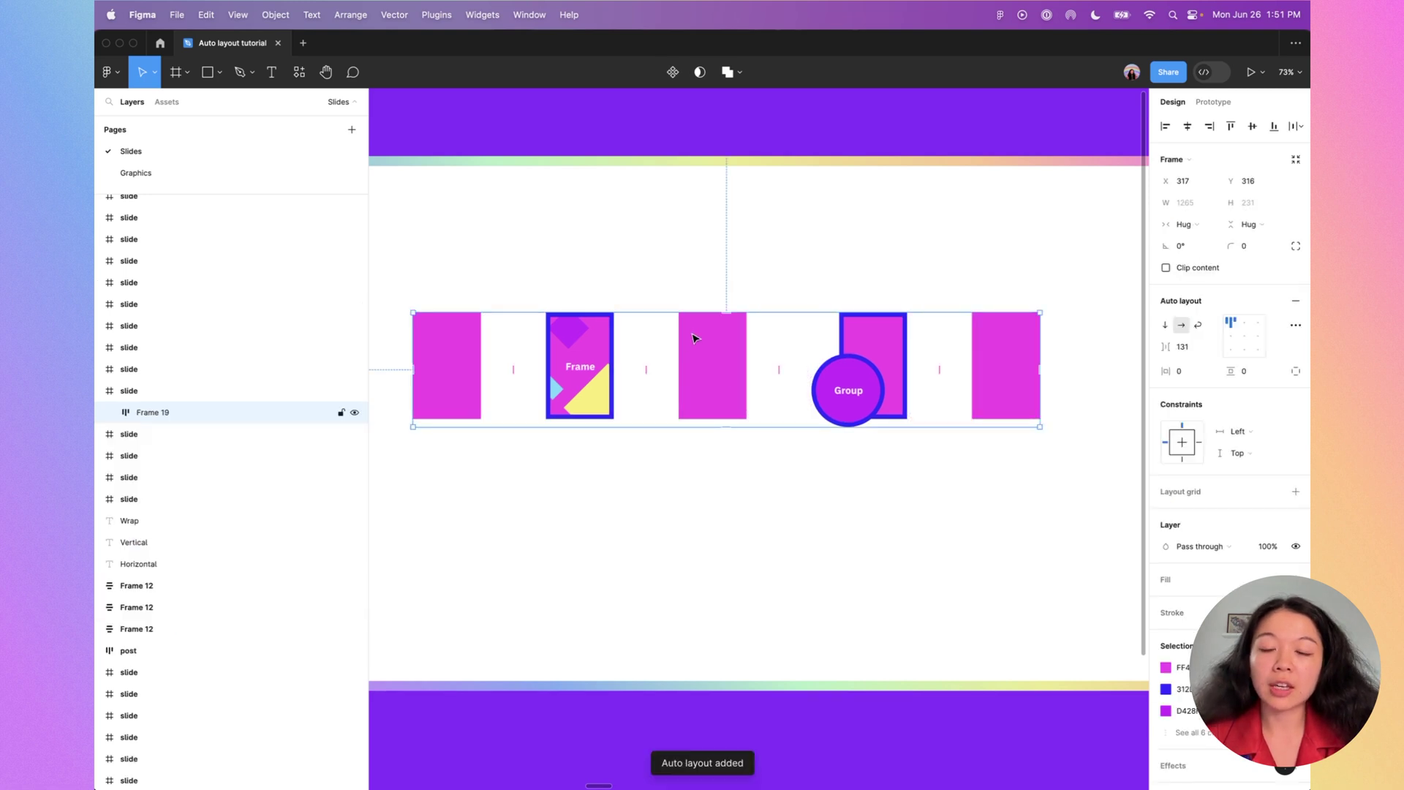
mouse_move(648, 372)
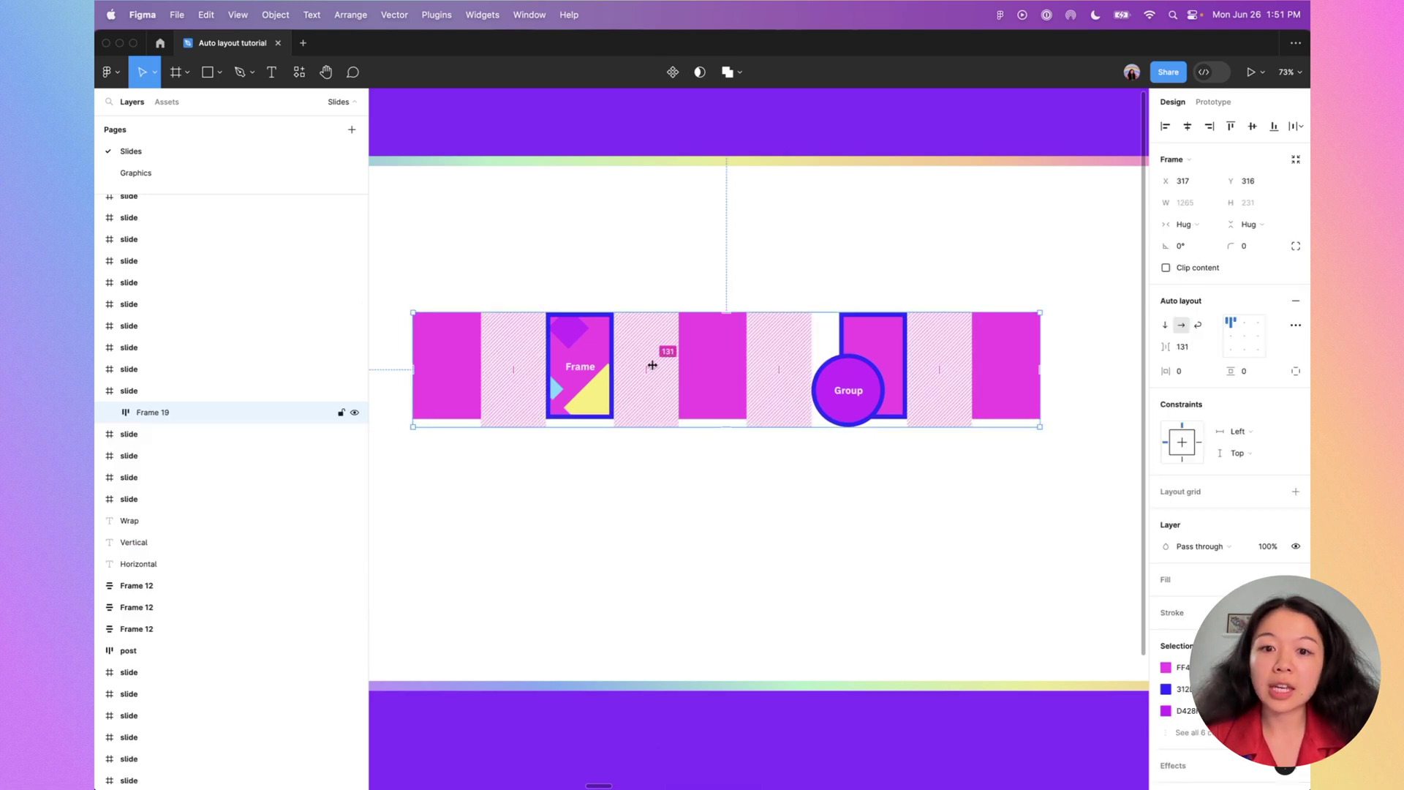
left_click(109, 413)
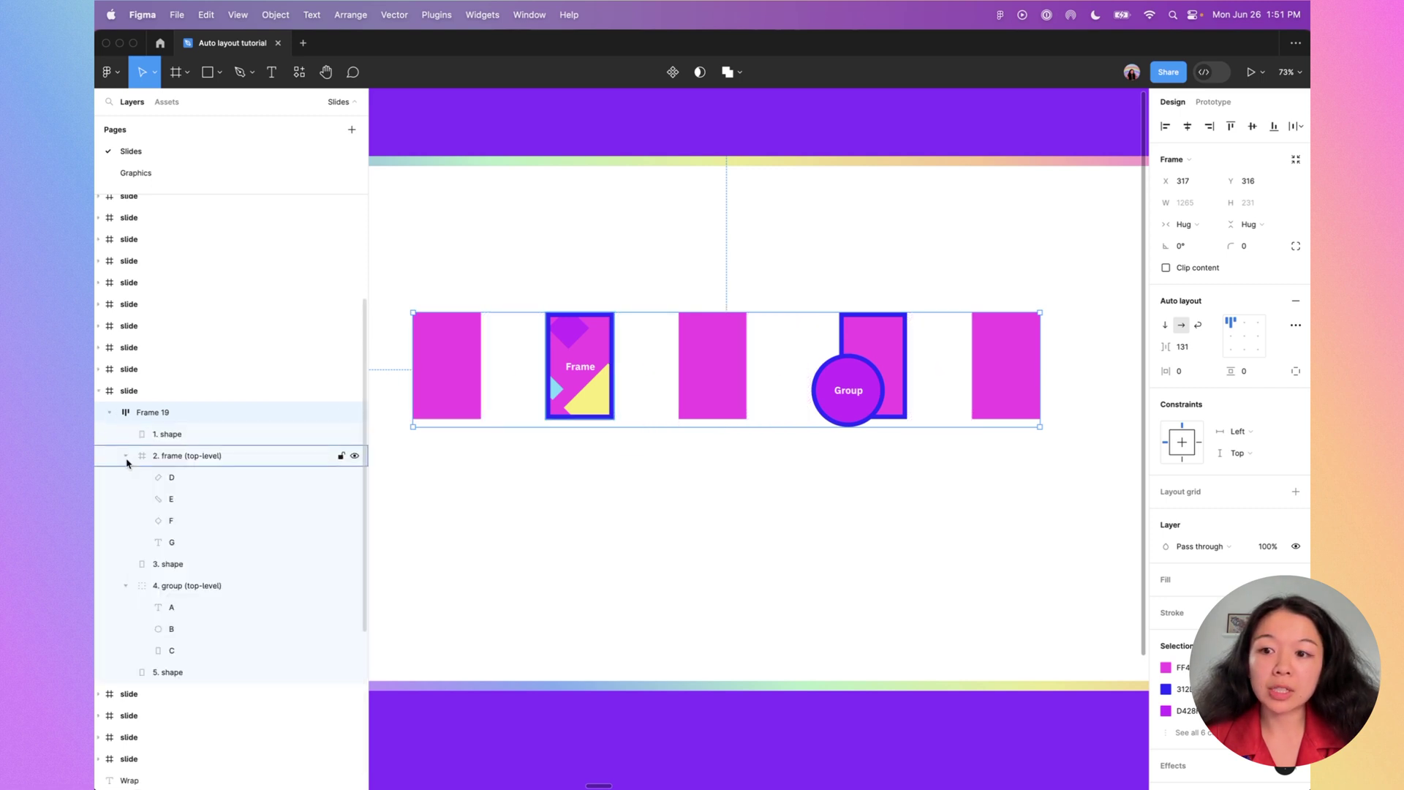
- Inspect Frame 19's children: layers D, E, F, 1. shape, 2. frame, 3. shape, 4. group
left_click(181, 477)
left_click(182, 499)
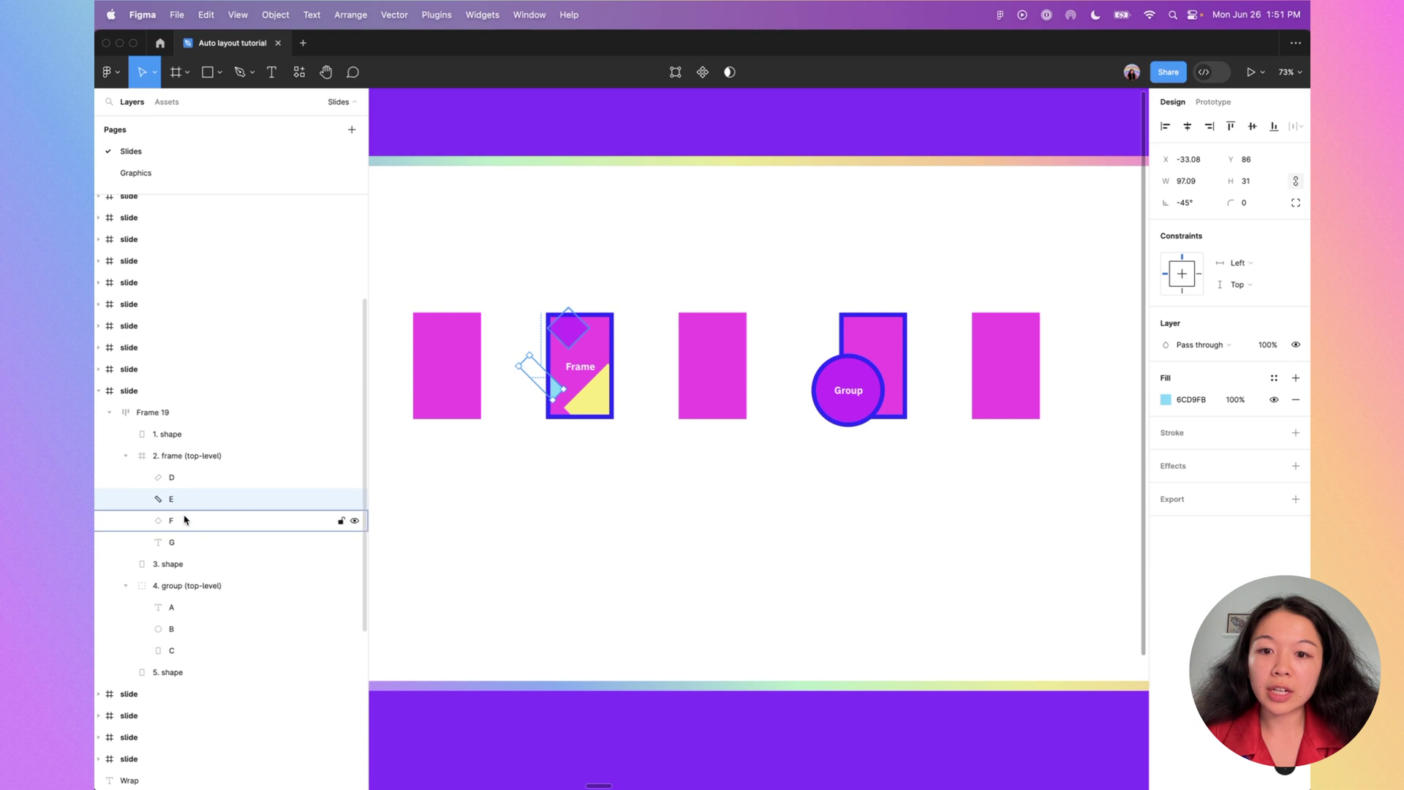
left_click(182, 520)
left_click(172, 456)
left_click(126, 456)
left_click(132, 434)
left_click(126, 499)
left_click(175, 500)
left_click(174, 477)
left_click(177, 453)
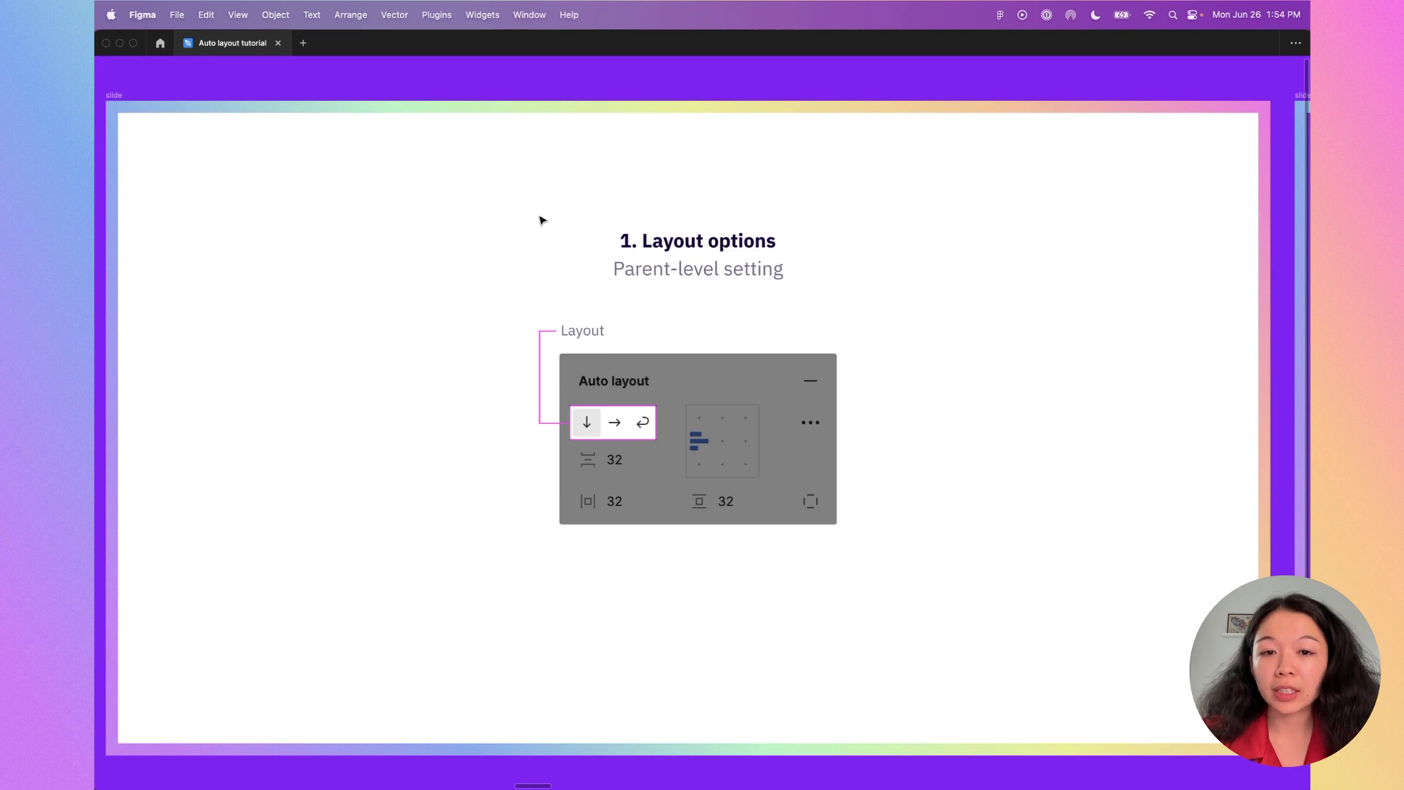
- Advance to the Vertical/Horizontal/Wrap slide and resize the Wrap example card so its items reflow
key("Right")
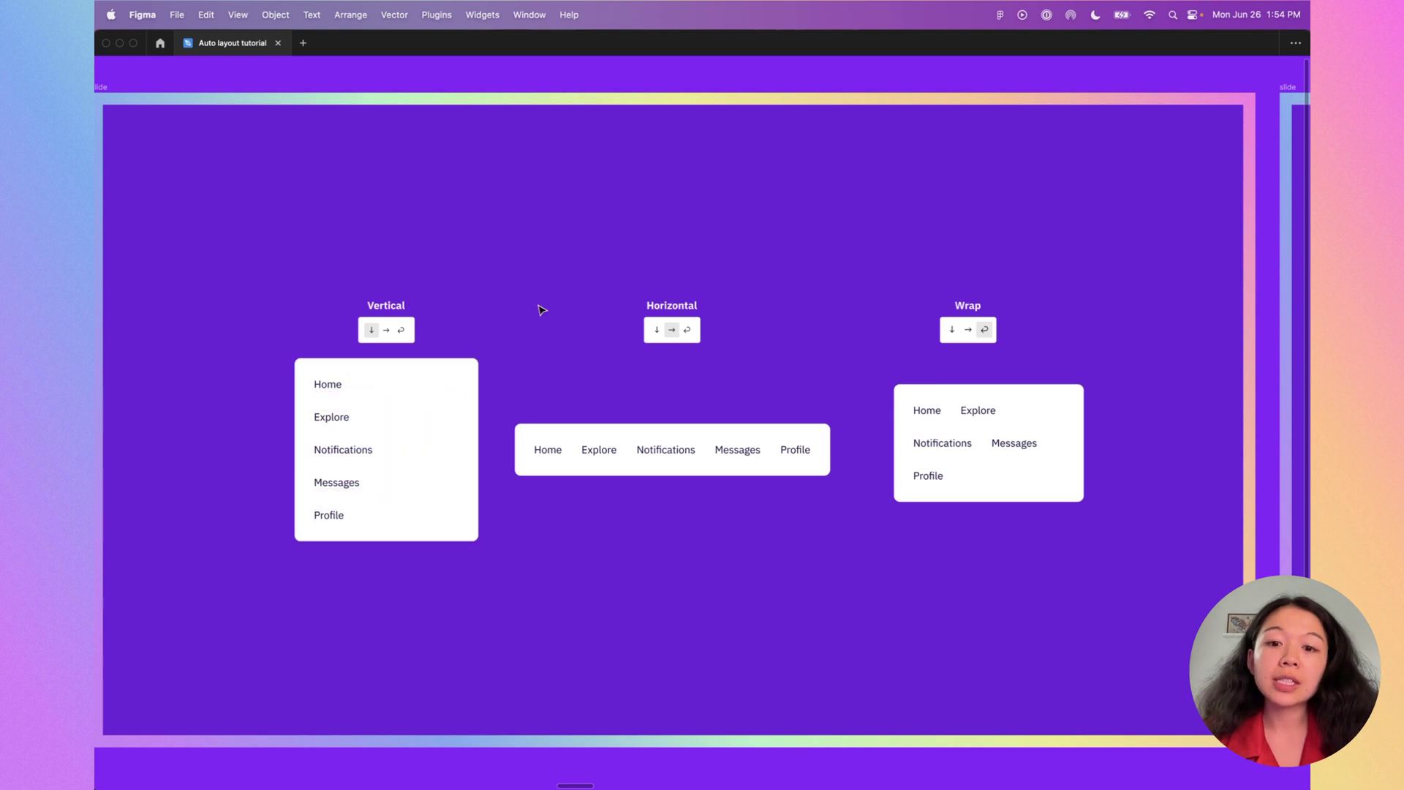
left_click(562, 426)
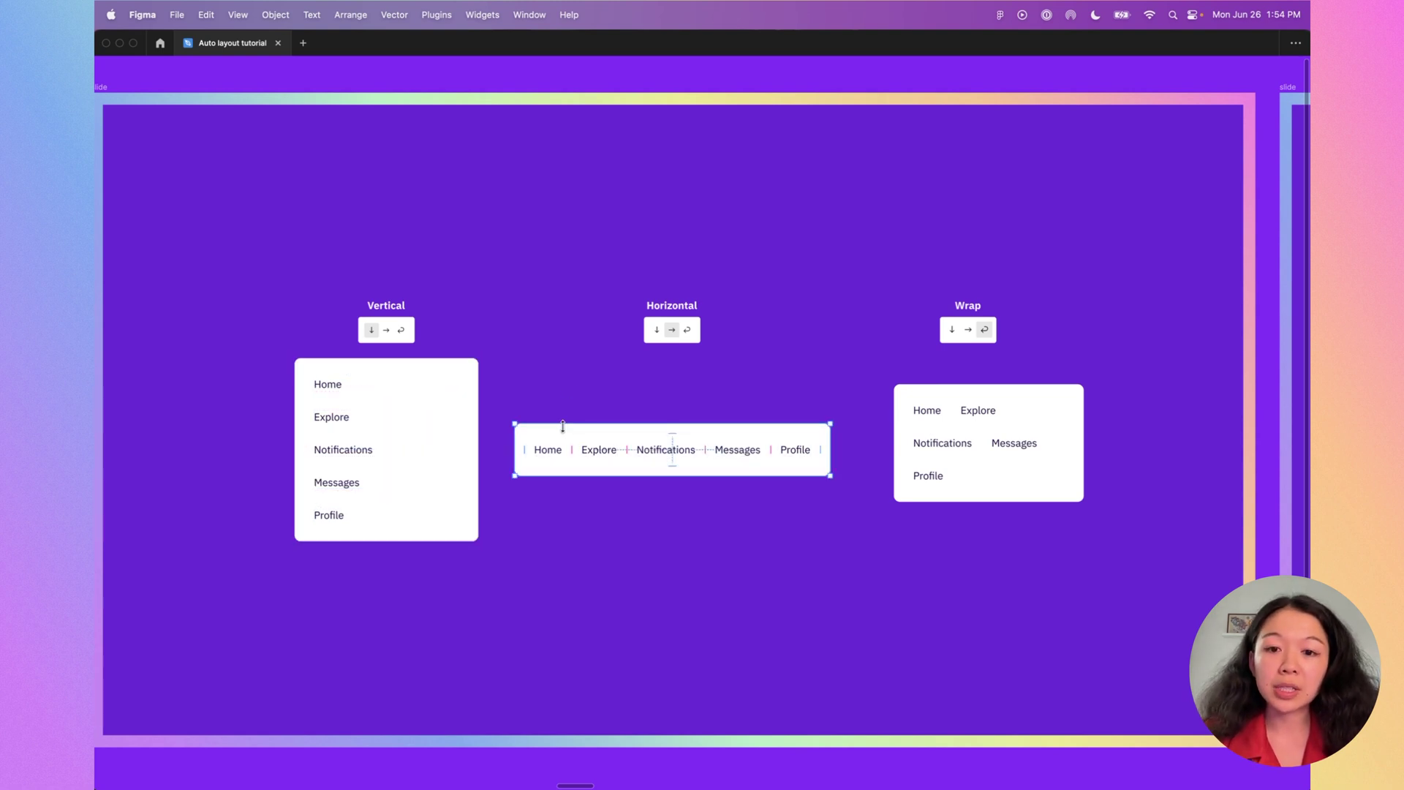
left_click(658, 395)
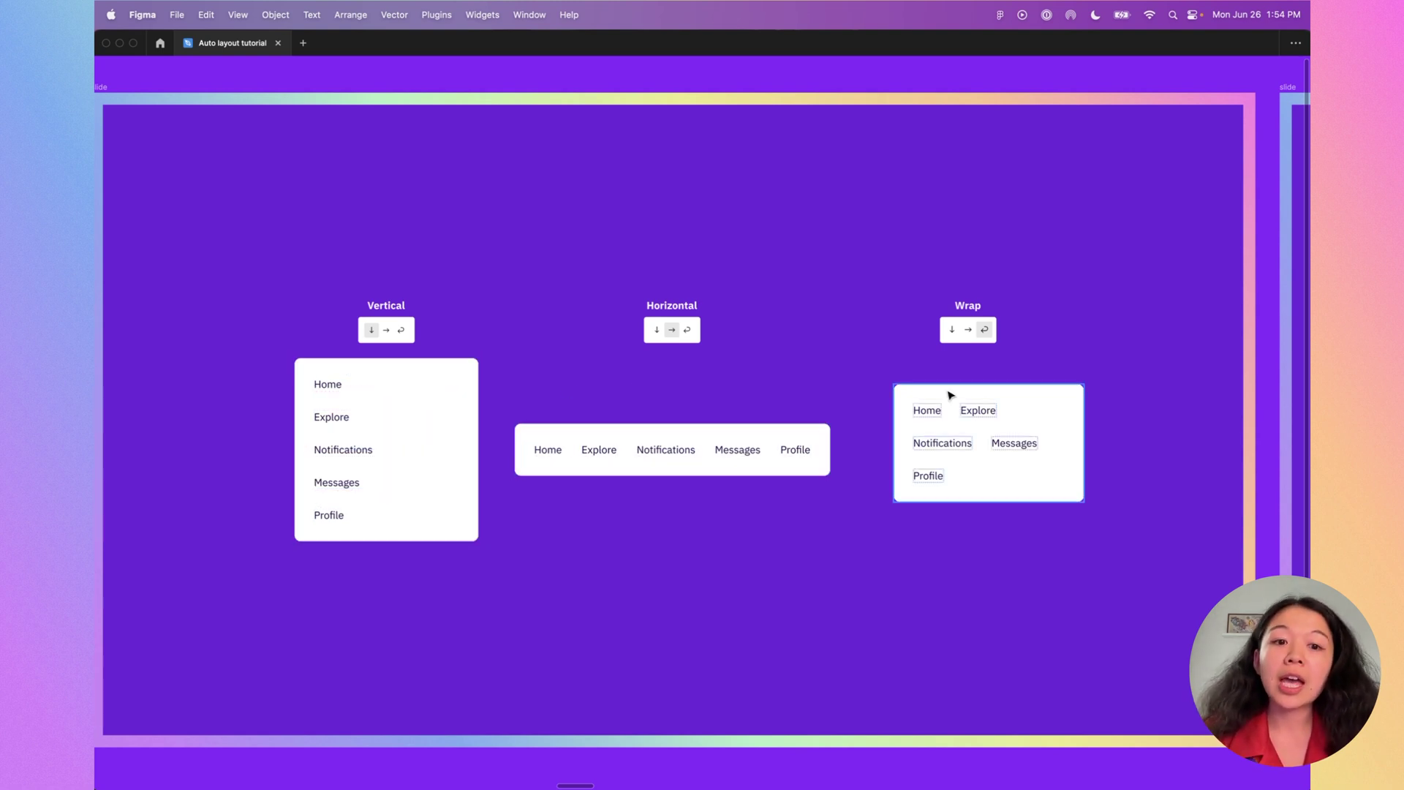
left_click(1031, 407)
mouse_move(1084, 409)
left_mouse_down()
mouse_move(994, 410)
mouse_move(1135, 413)
mouse_move(1080, 420)
left_mouse_up()
left_click_drag(1023, 421, 1117, 420)
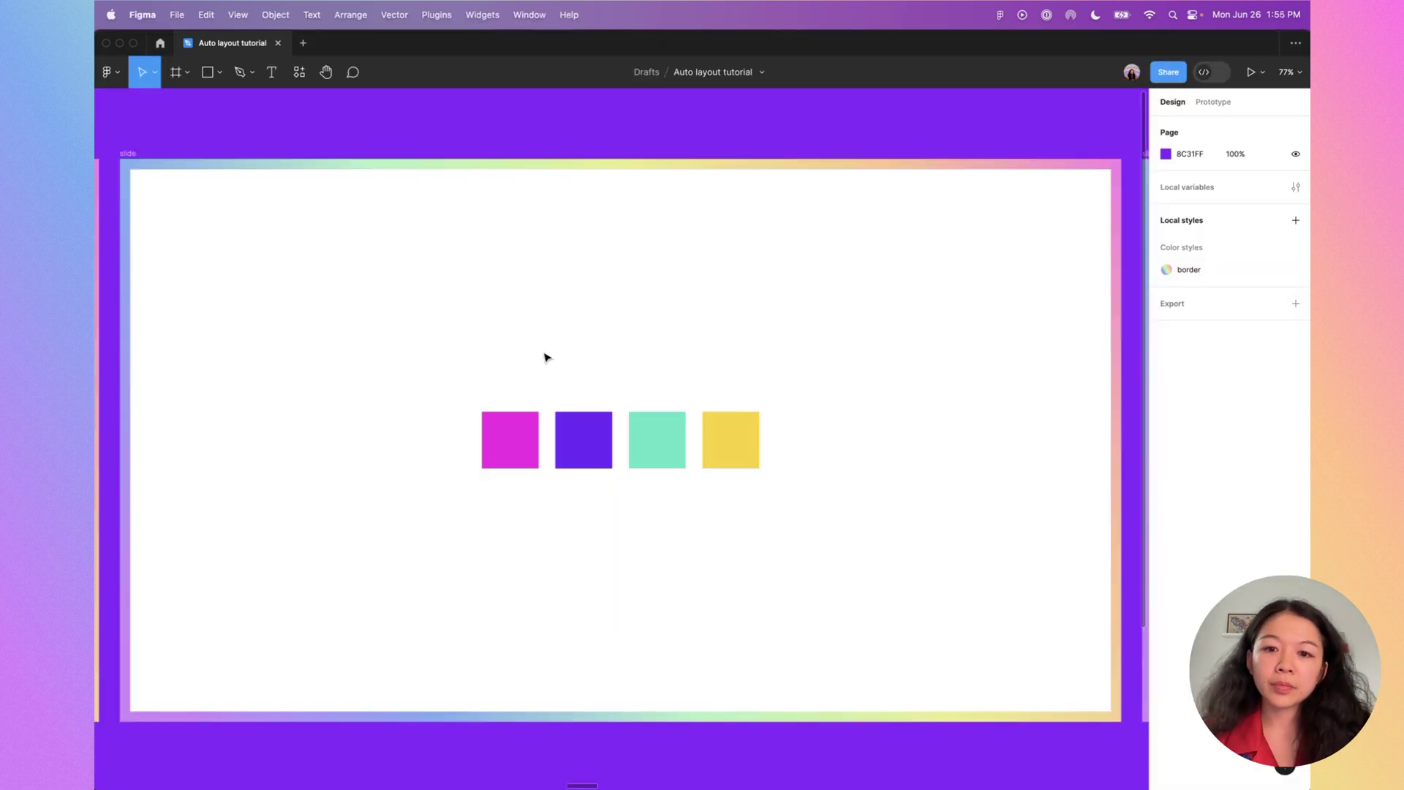
- Wrap the four colour squares in vertical auto layout, move it toward centre, then switch to Wrap
left_click_drag(423, 347, 795, 544)
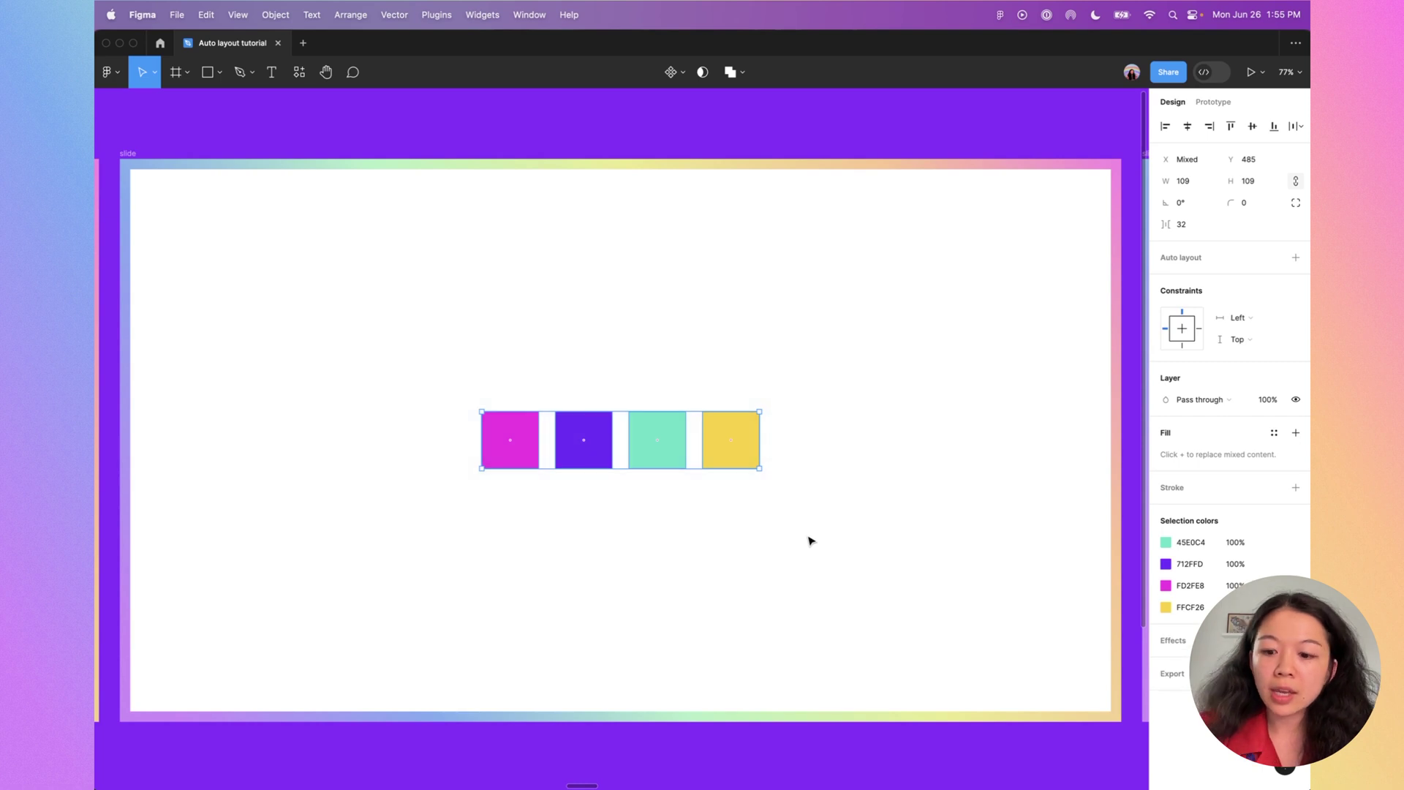
key("shift+a")
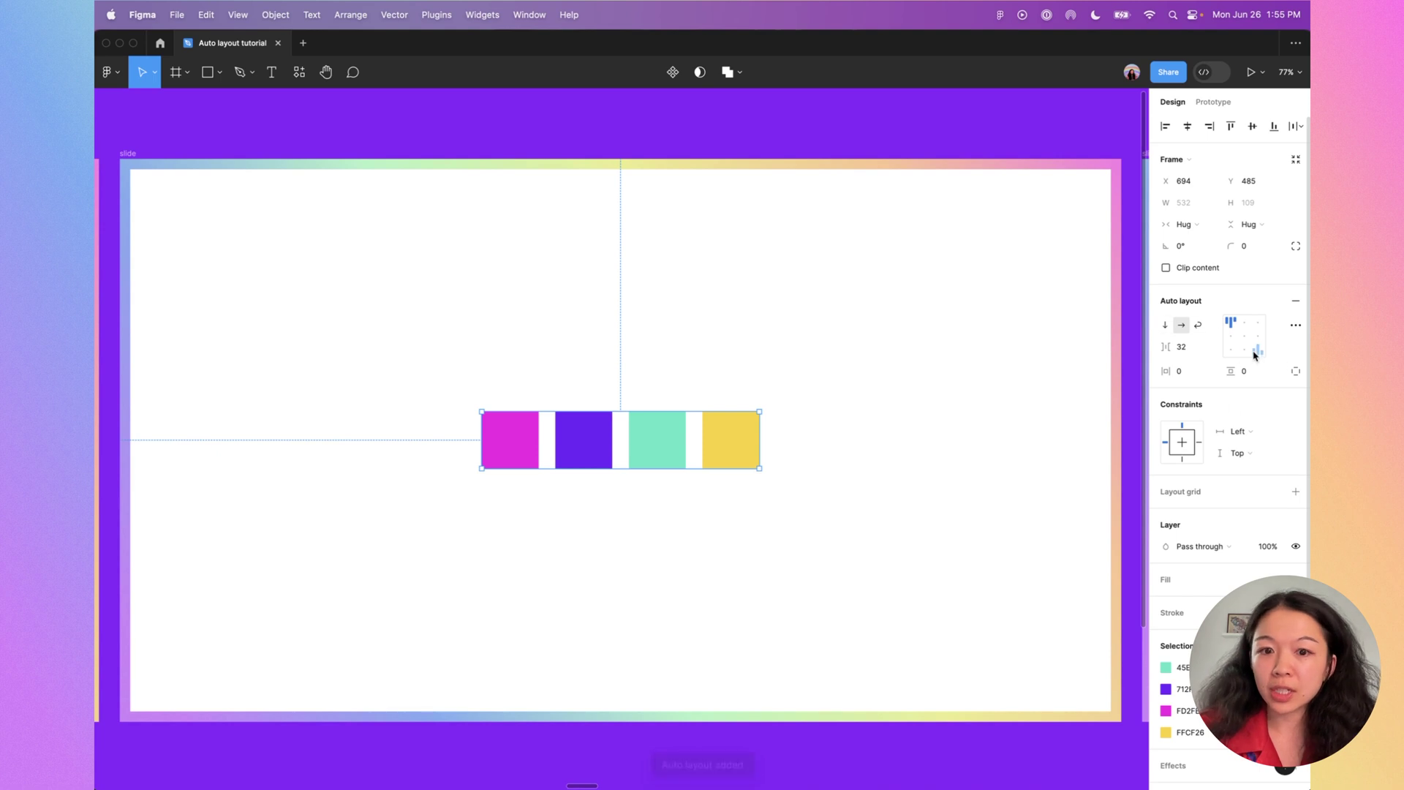
left_click(1165, 328)
left_click_drag(514, 526, 620, 429)
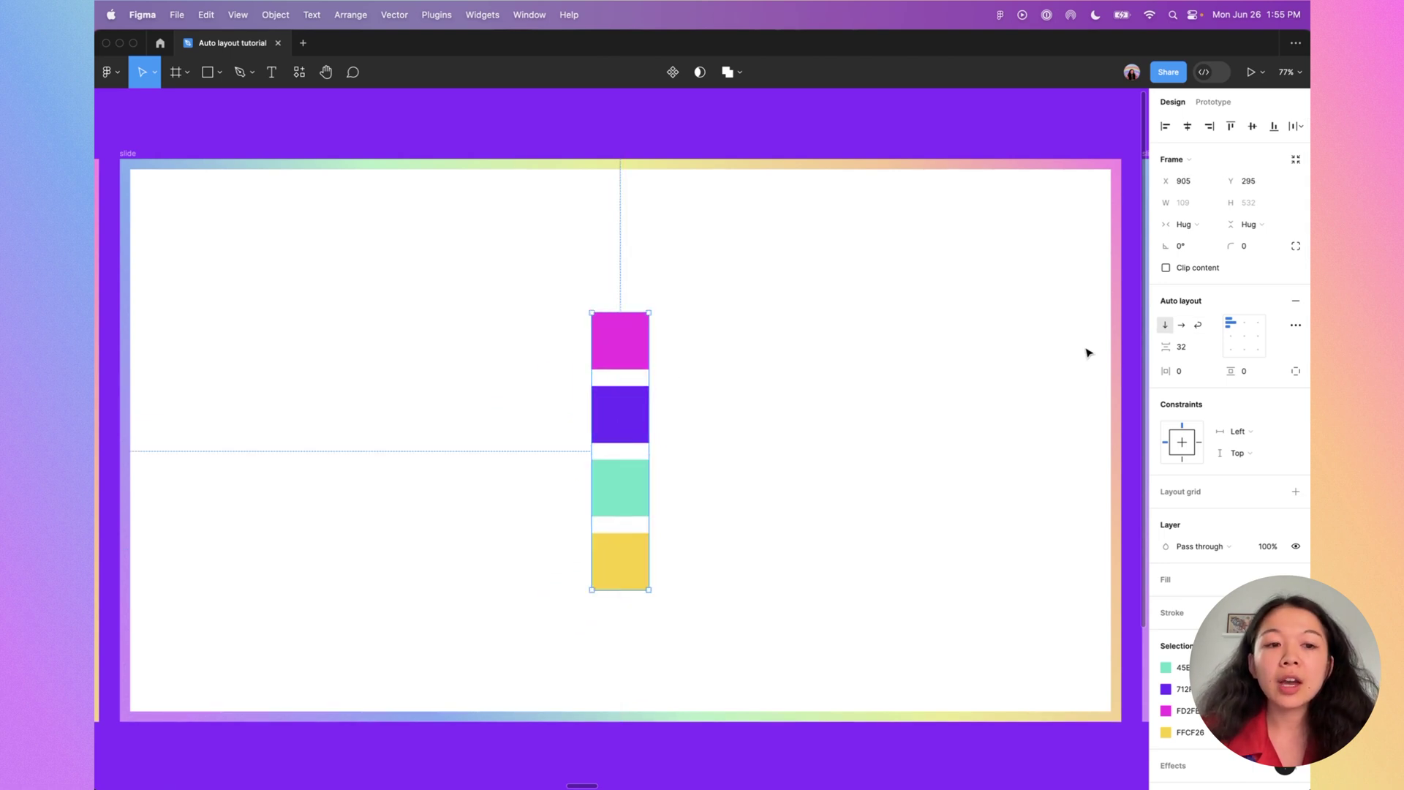
left_click(1200, 325)
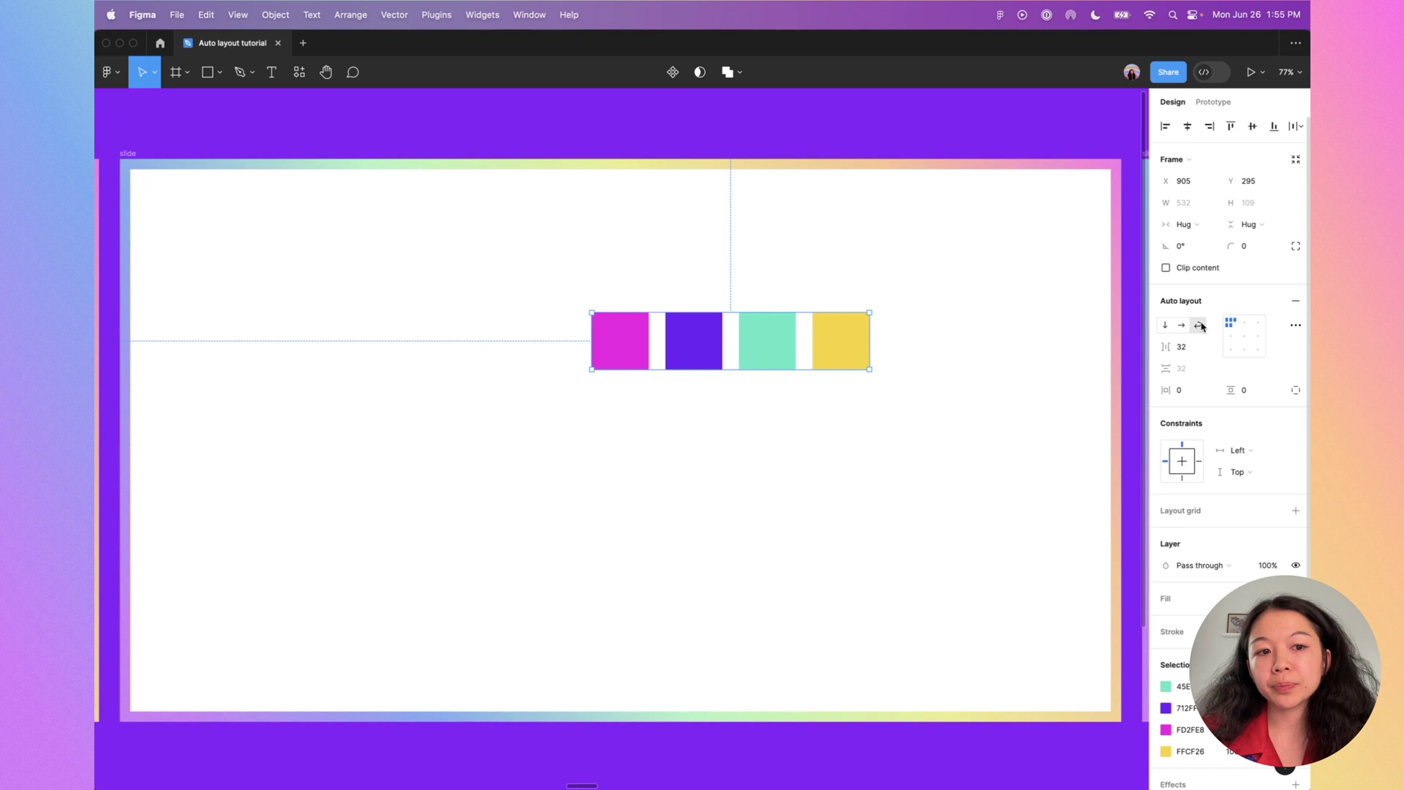